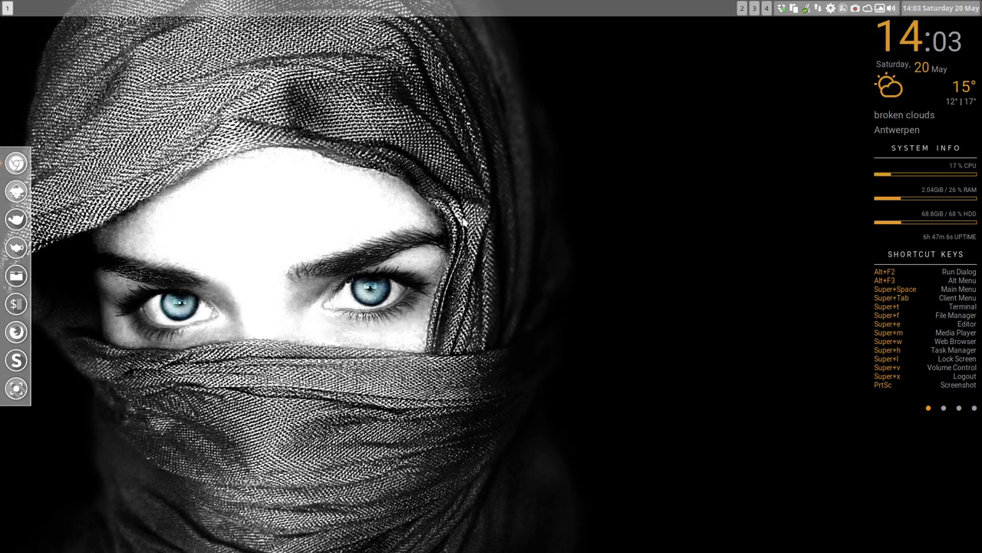
# - Open a terminal to check the system information, and close it
pyautogui.hotkey('ctrl', 'alt', 't')
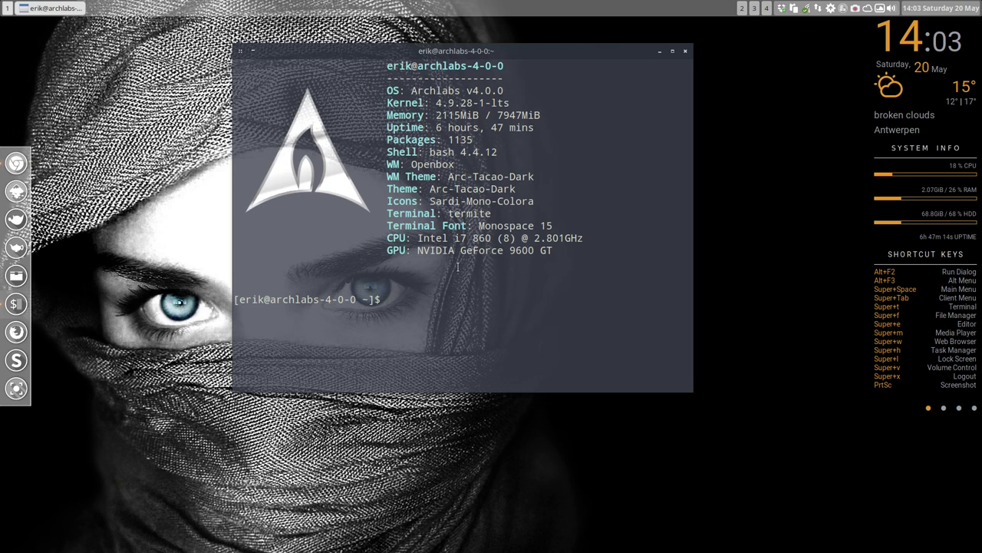
pyautogui.click(685, 51)
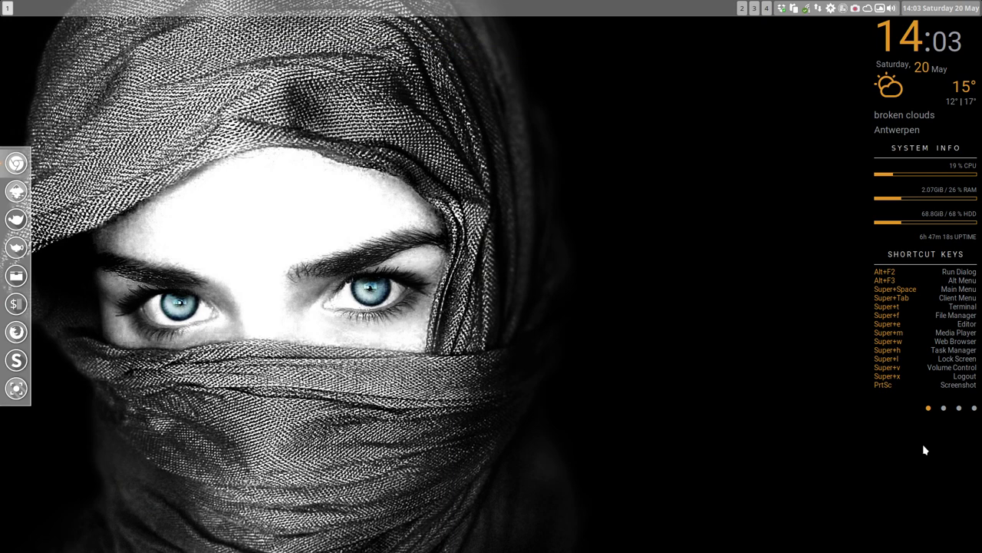
pyautogui.rightClick(487, 145)
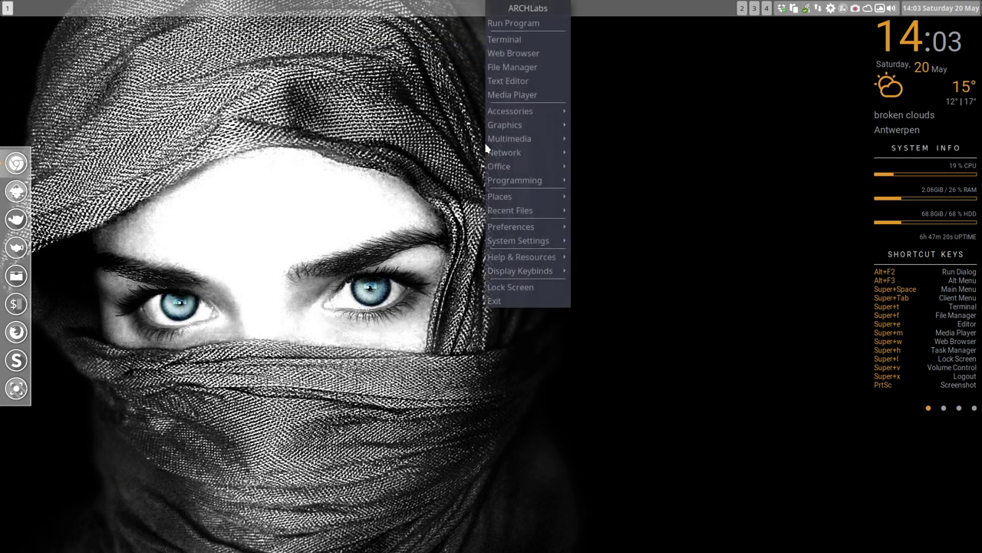
pyautogui.moveTo(558, 229)
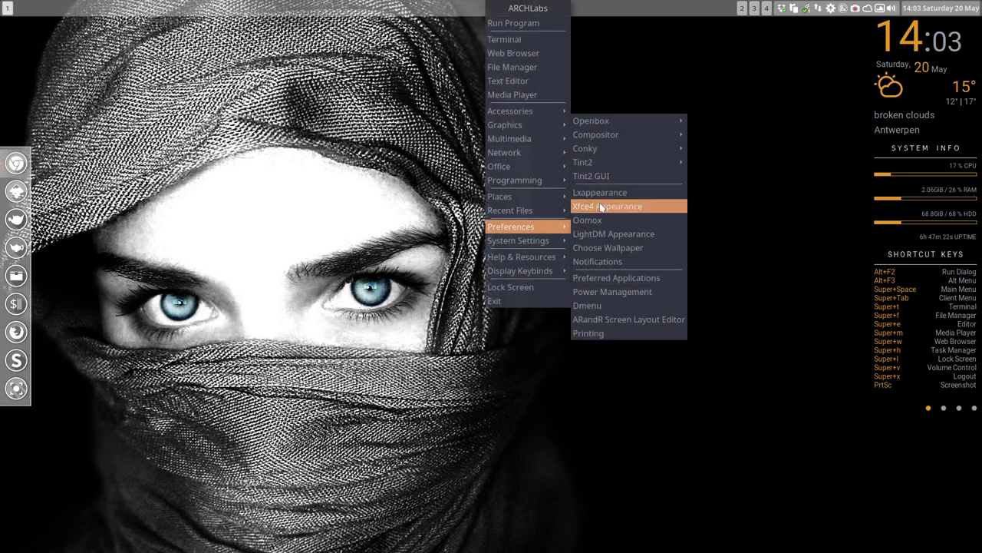
pyautogui.moveTo(679, 152)
pyautogui.click(721, 104)
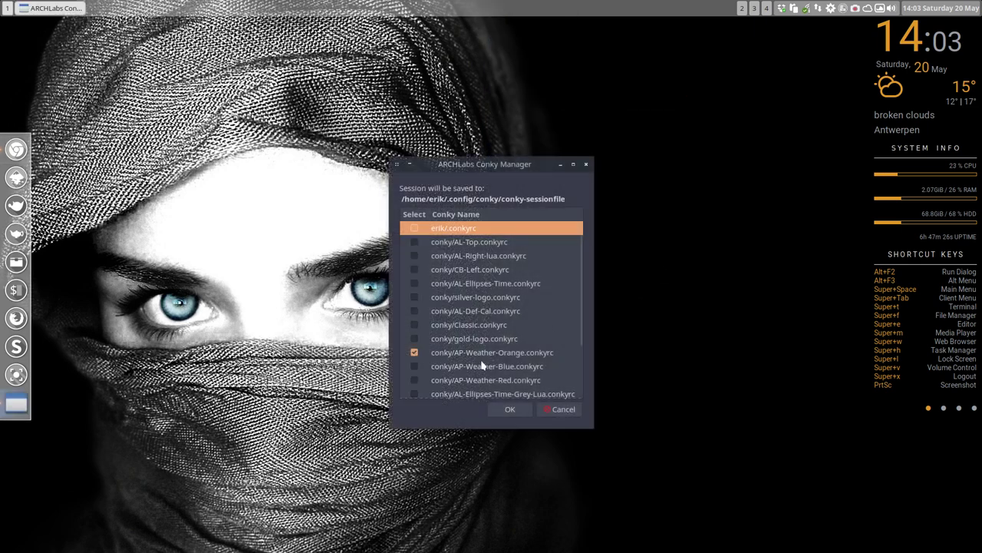
pyautogui.click(415, 367)
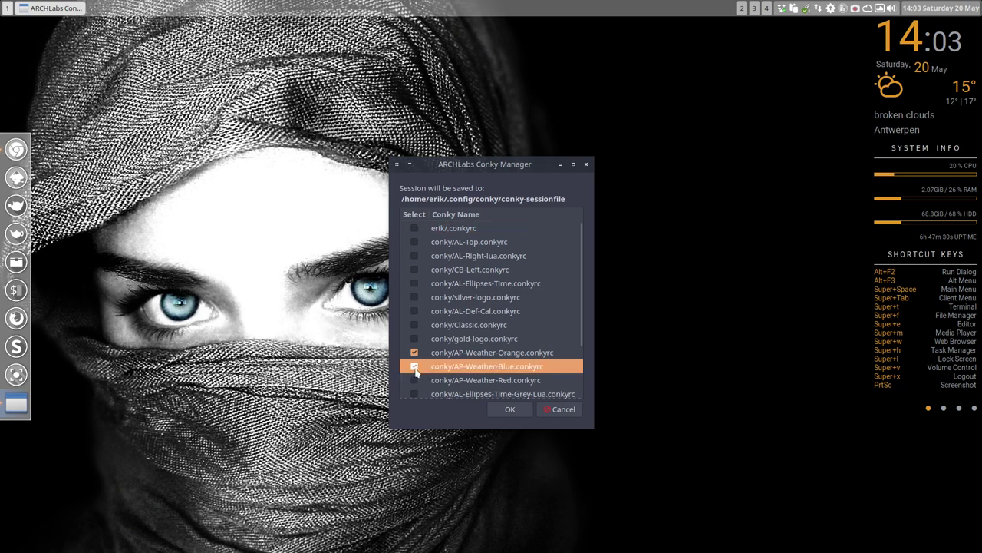
pyautogui.click(415, 380)
pyautogui.scroll(-3, 416, 377)
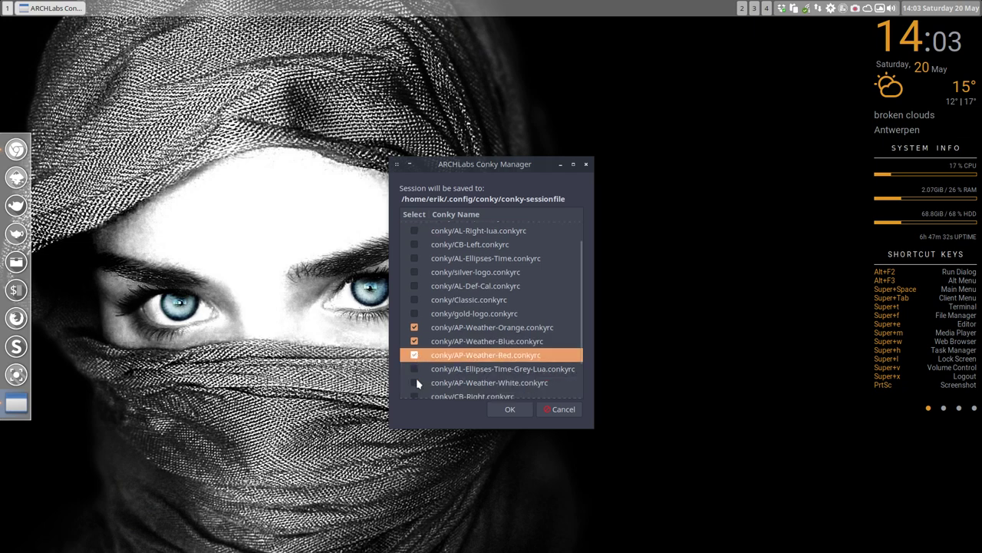
pyautogui.click(415, 365)
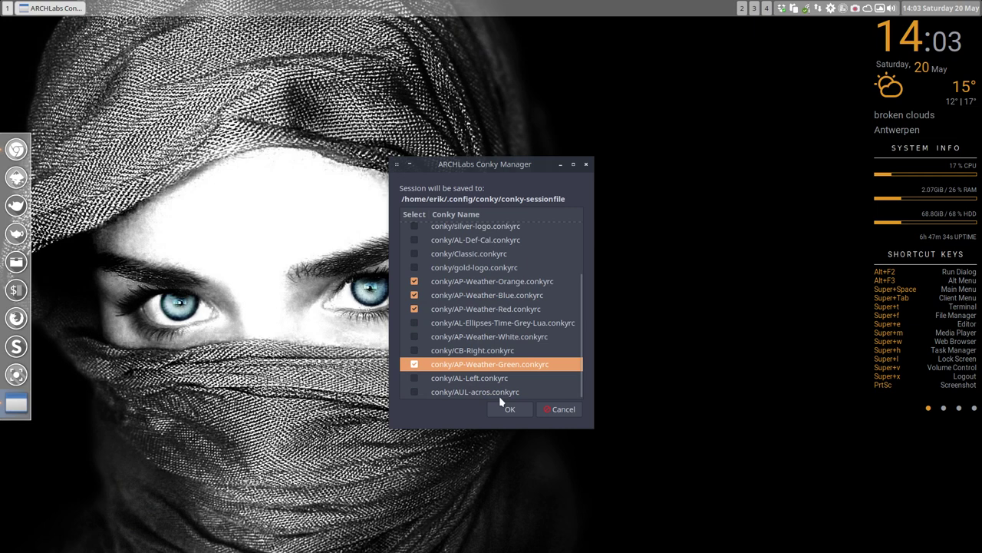
pyautogui.scroll(3, 493, 344)
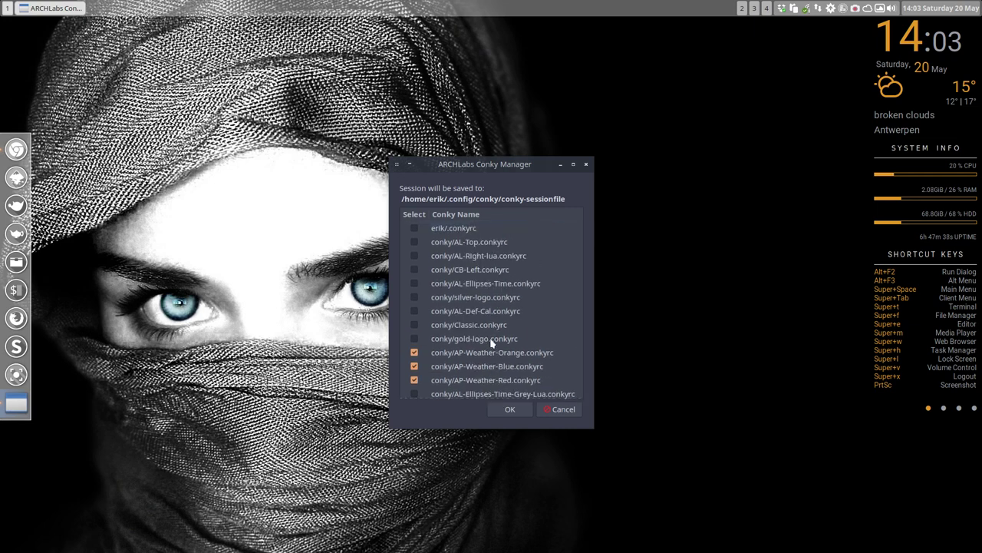
pyautogui.scroll(-2, 492, 344)
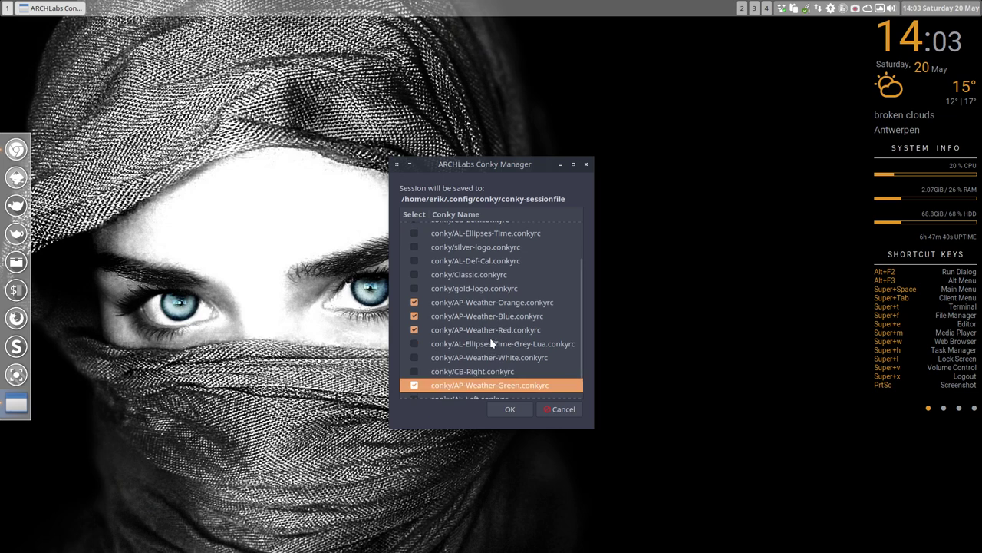
pyautogui.scroll(-1, 492, 344)
pyautogui.click(421, 338)
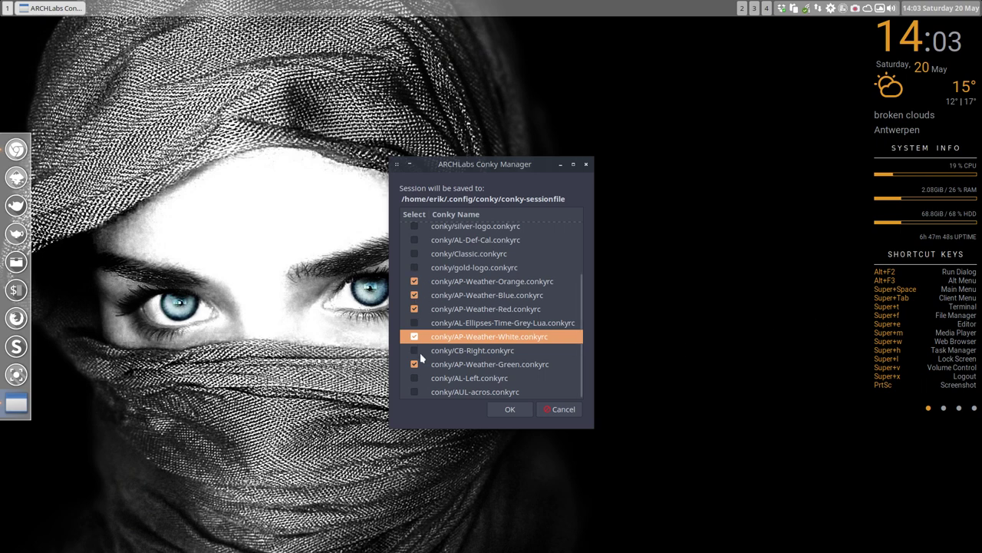
pyautogui.click(545, 413)
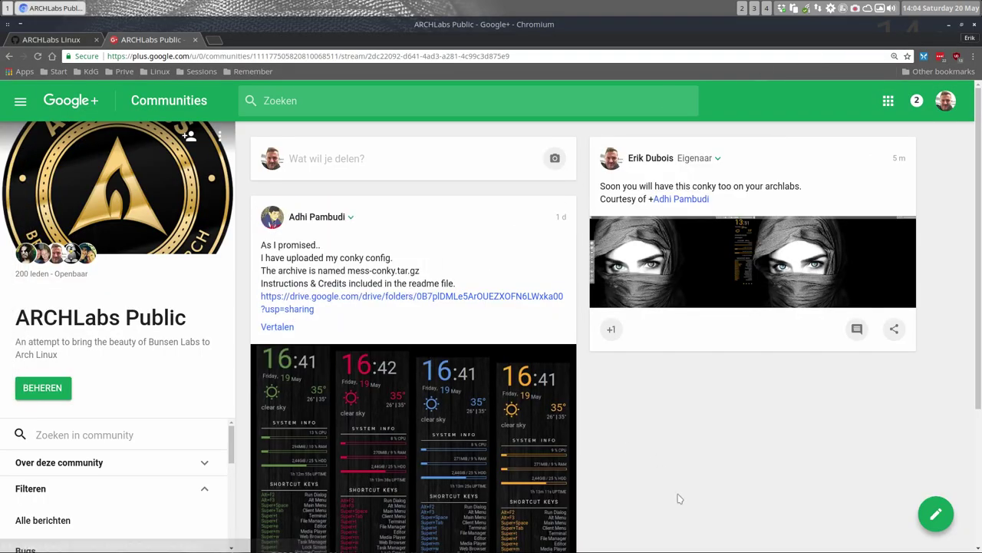
# - Look over the community post about the uploaded mess-conky.tar.gz config and its preview image
pyautogui.scroll(-2, 394, 383)
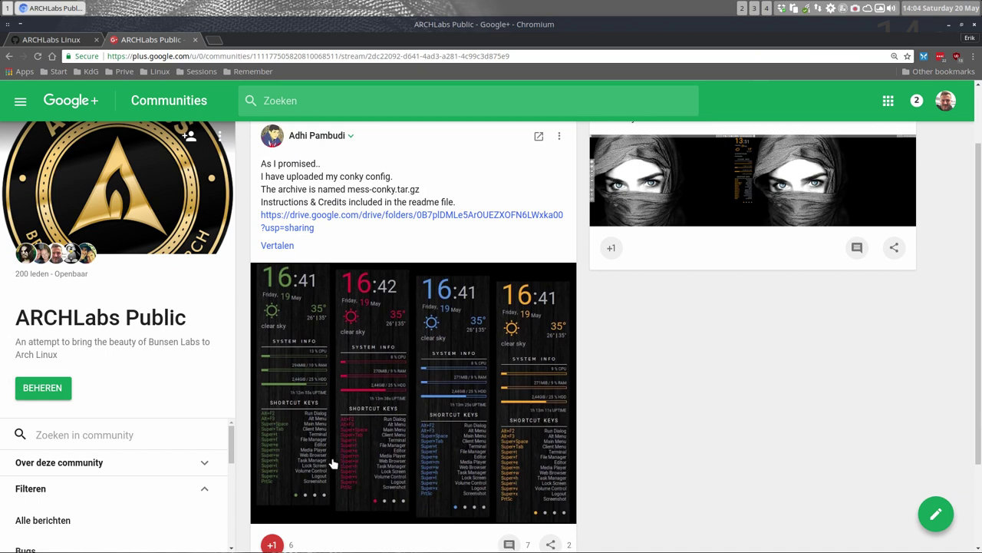
pyautogui.scroll(1, 717, 450)
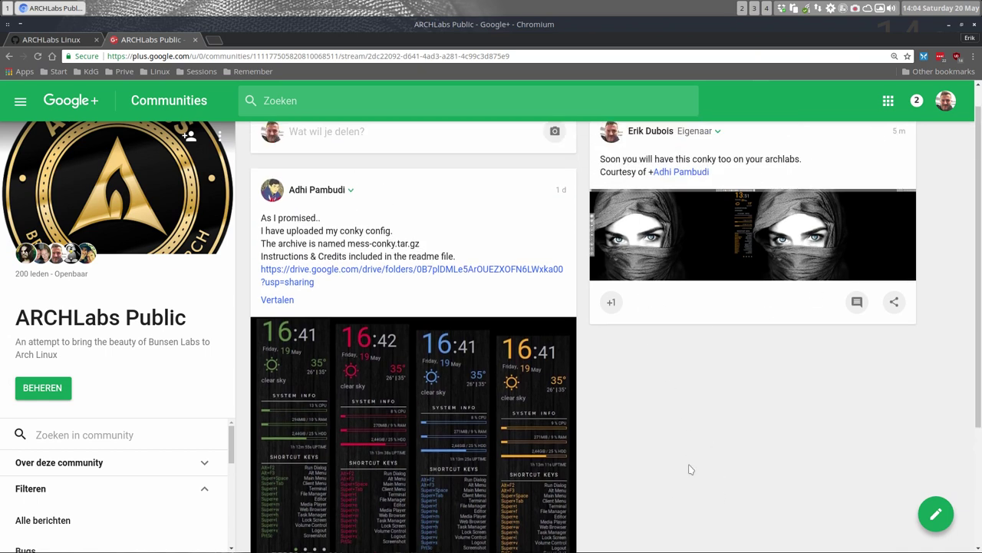
# - Open the Archlabs-Conky-Collection repository on the ARCHLabs GitHub page and examine its conky files and README
pyautogui.click(62, 40)
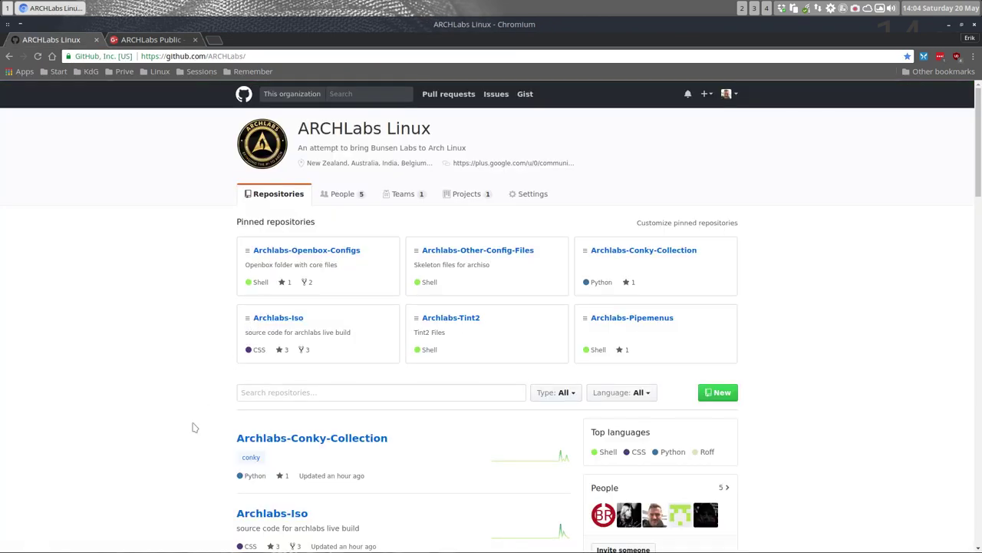
pyautogui.scroll(-3, 197, 415)
pyautogui.click(327, 333)
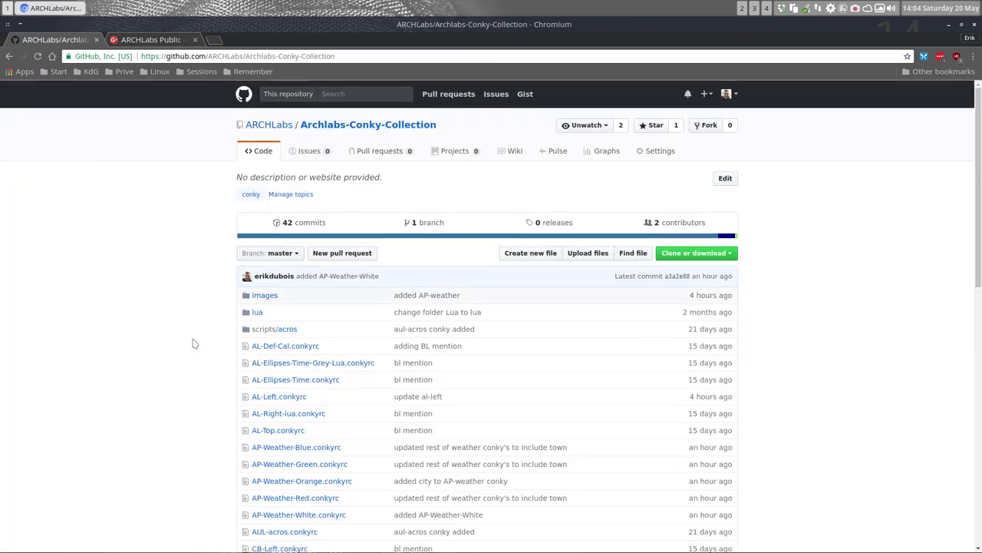
pyautogui.scroll(-6, 194, 343)
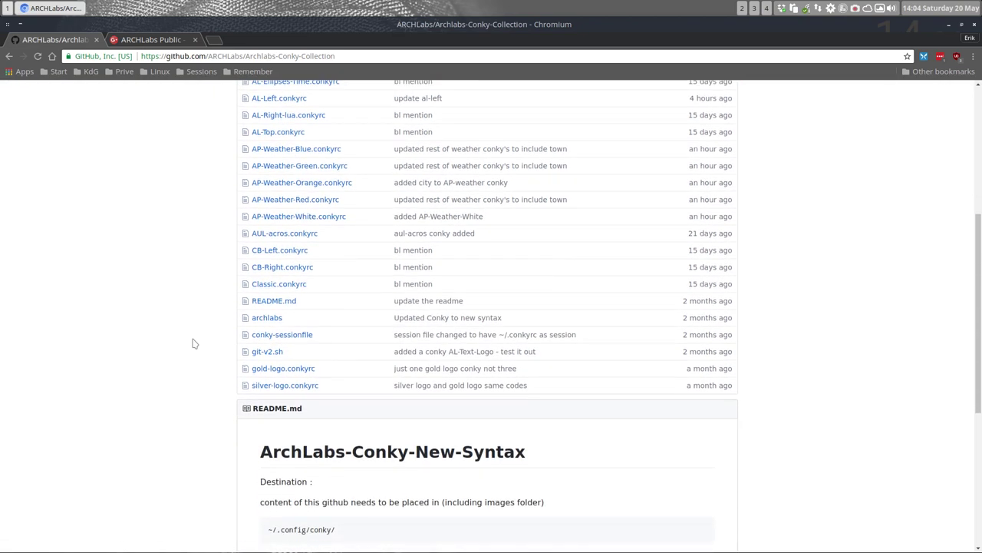
pyautogui.scroll(-2, 194, 343)
pyautogui.scroll(6, 192, 340)
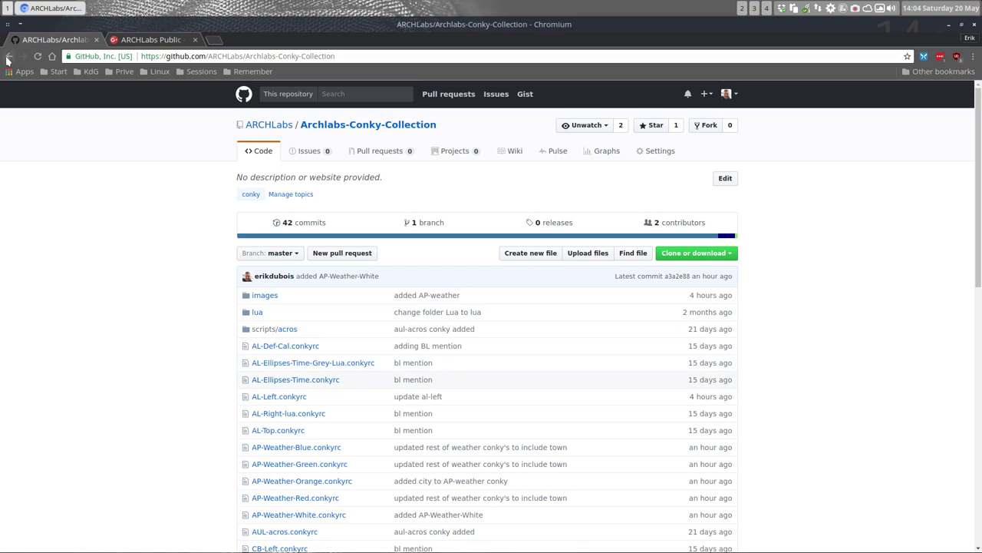
# - Return to the ARCHLabs repository list and open the scripts folder of Archlabs-Openbox-Configs
pyautogui.click(9, 57)
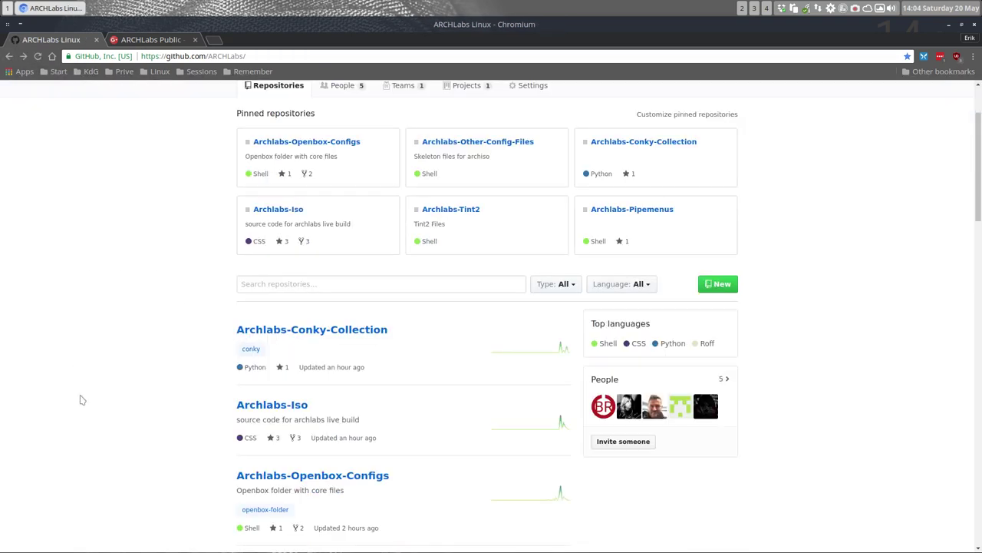
pyautogui.click(317, 477)
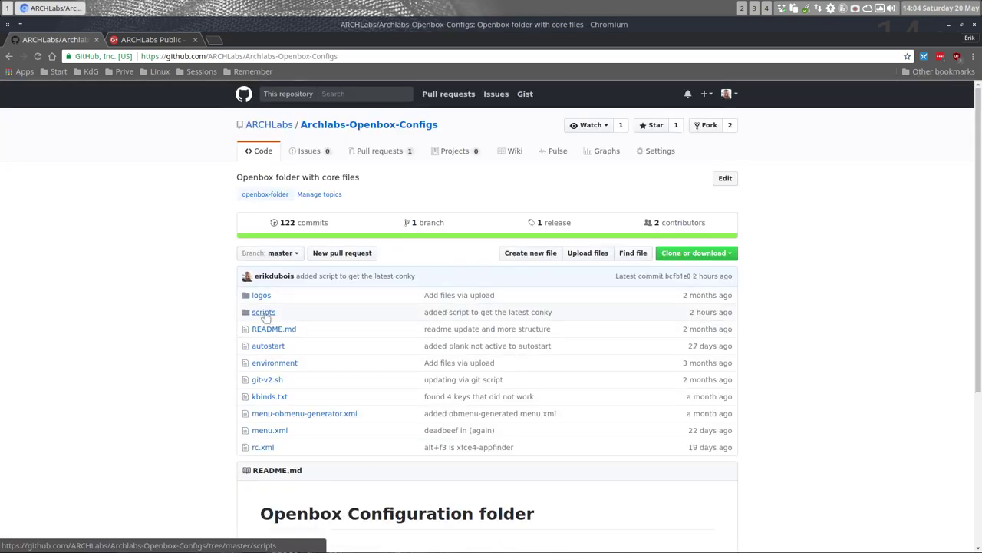
pyautogui.click(264, 313)
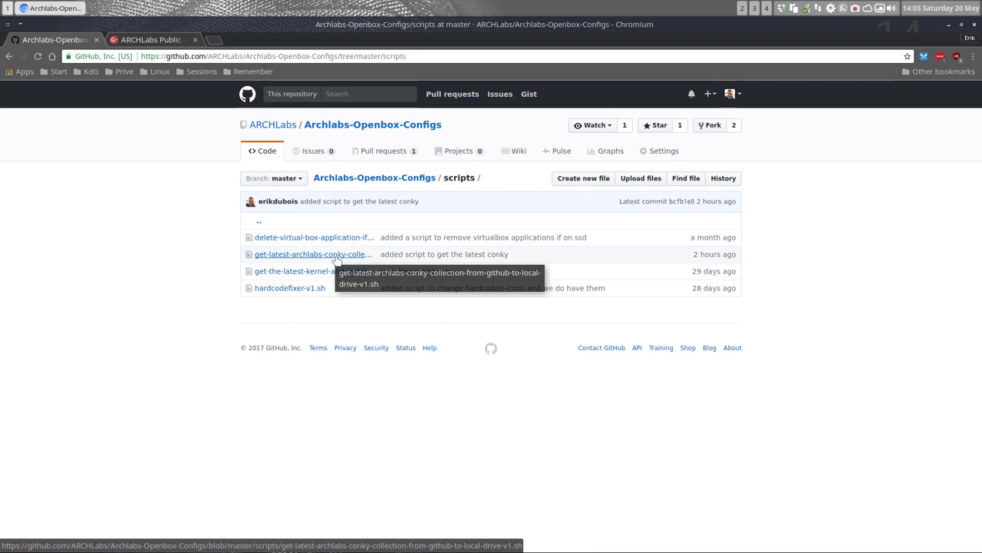
# - Download the whole Archlabs-Openbox-Configs repository as a ZIP and show the file in its download folder
pyautogui.click(259, 221)
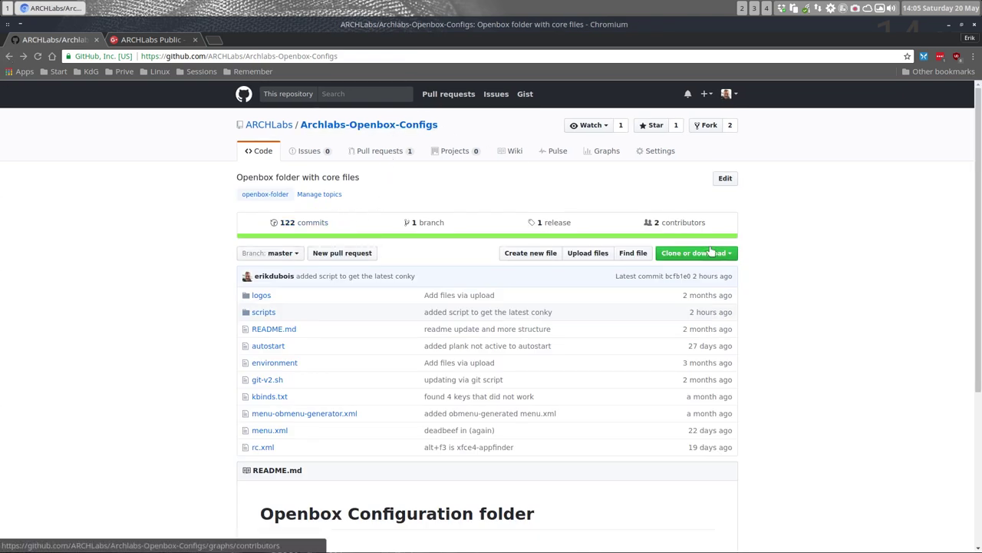
pyautogui.click(730, 258)
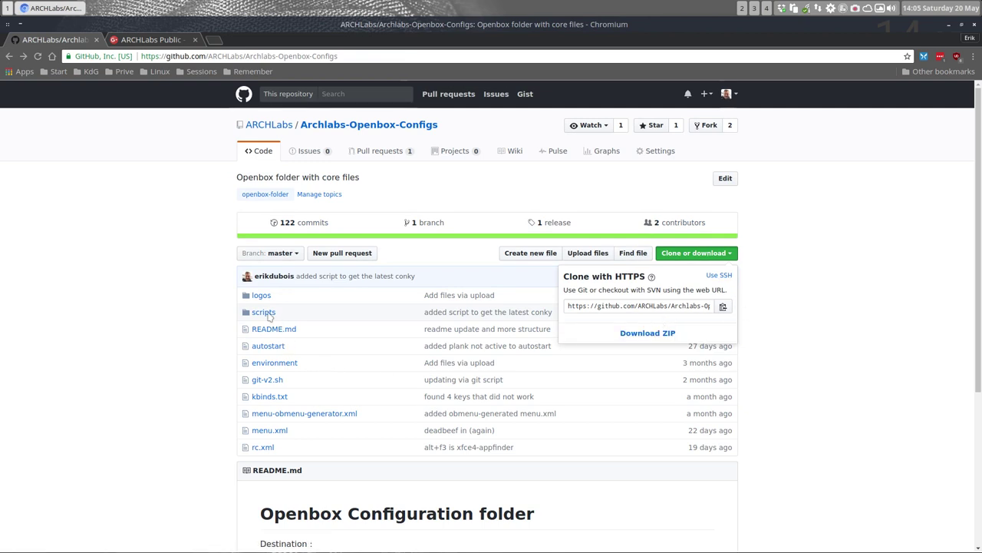
pyautogui.click(670, 343)
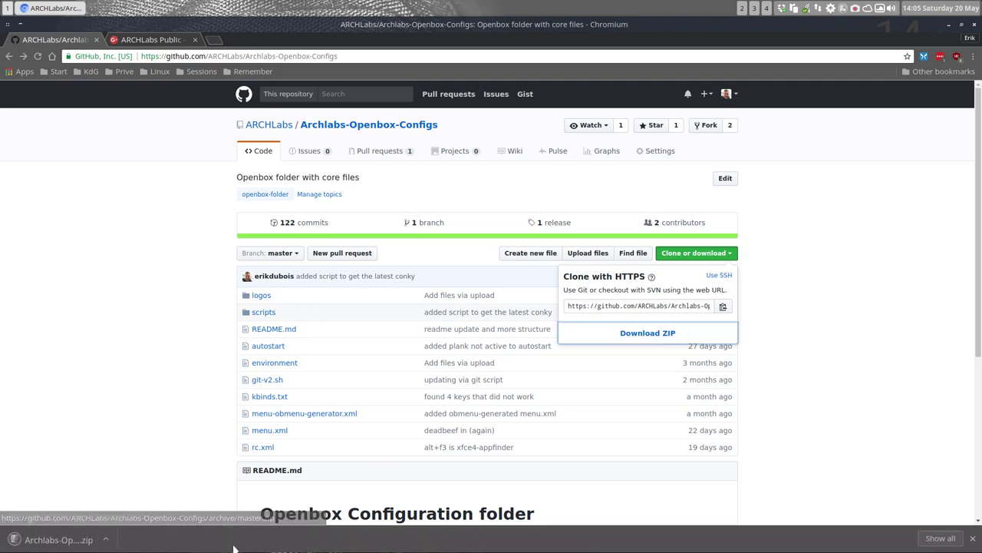
pyautogui.click(106, 540)
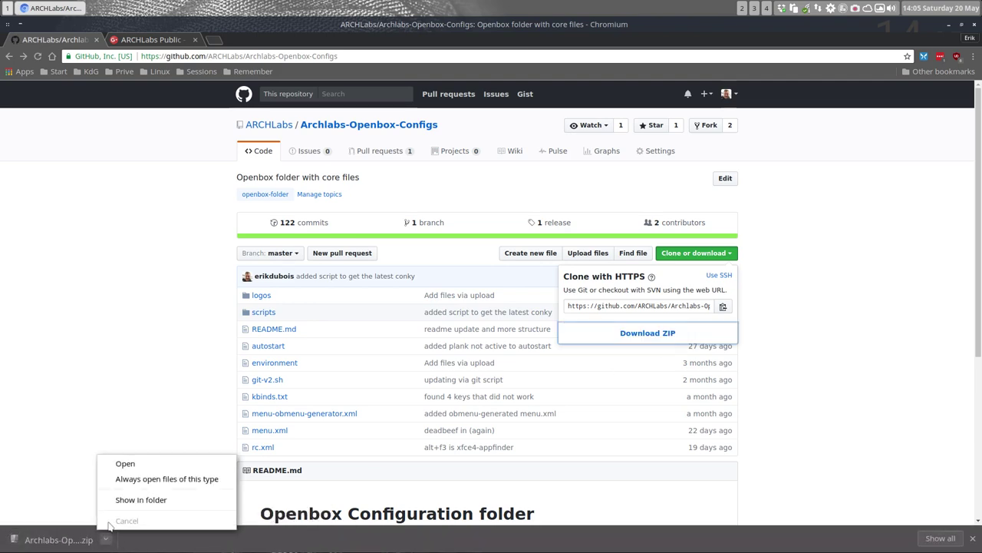
pyautogui.click(150, 504)
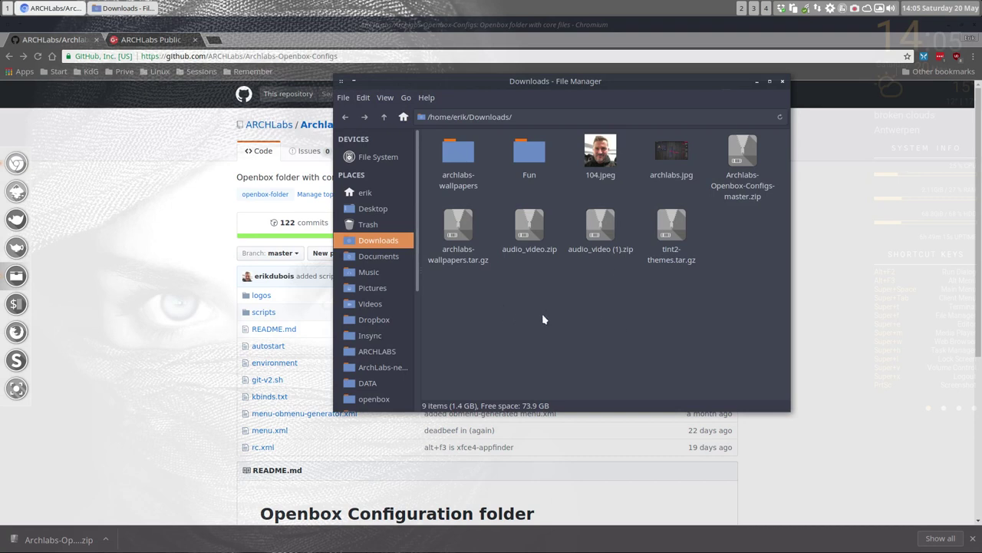
# - Delete everything in the Downloads folder except Archlabs-Openbox-Configs-master.zip
pyautogui.click(742, 153)
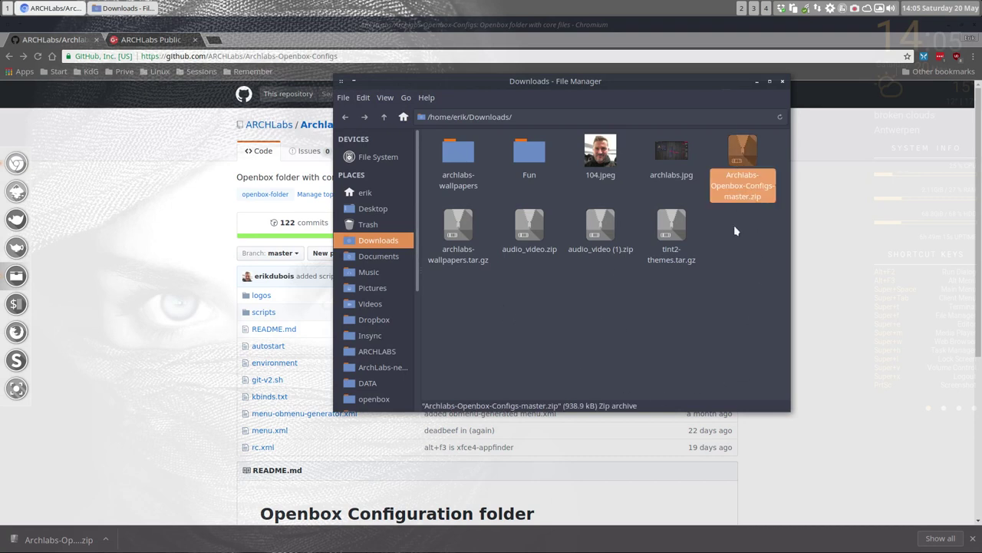
pyautogui.hotkey('ctrl', 'a')
pyautogui.keyDown('ctrl'); pyautogui.click(740, 157); pyautogui.keyUp('ctrl')
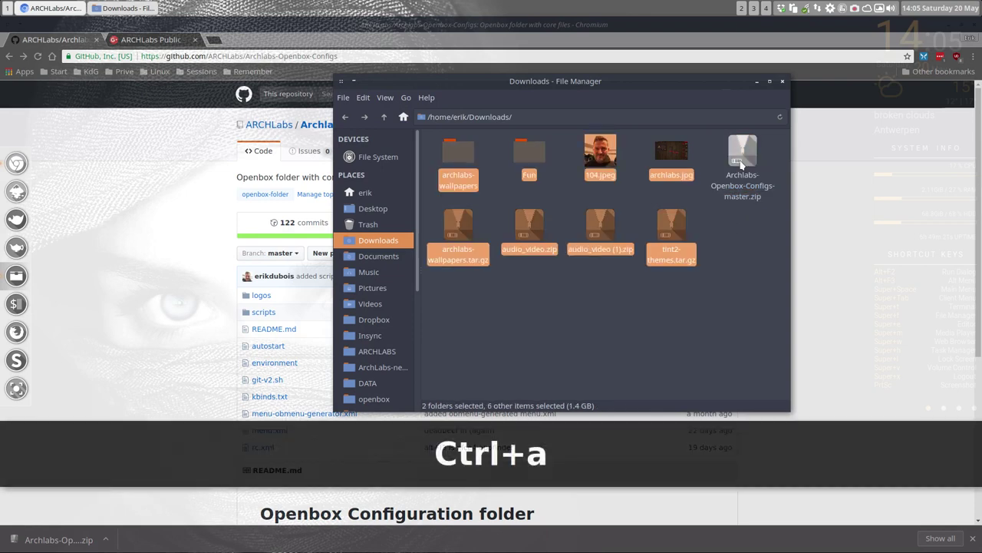
pyautogui.press('Delete')
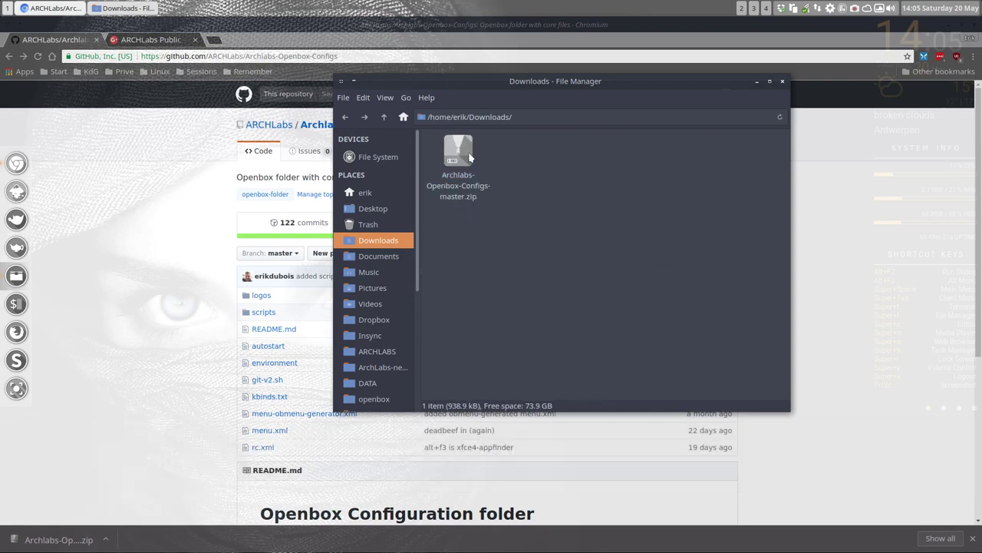
# - Extract Archlabs-Openbox-Configs-master.zip in the Downloads folder and open the scripts folder inside the extracted folder
pyautogui.rightClick(460, 154)
pyautogui.click(511, 330)
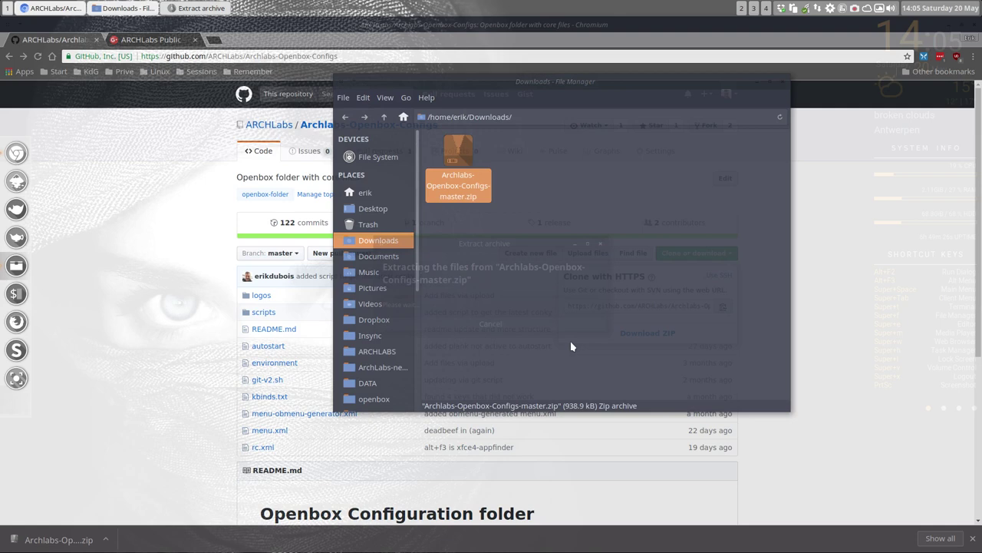
pyautogui.doubleClick(462, 145)
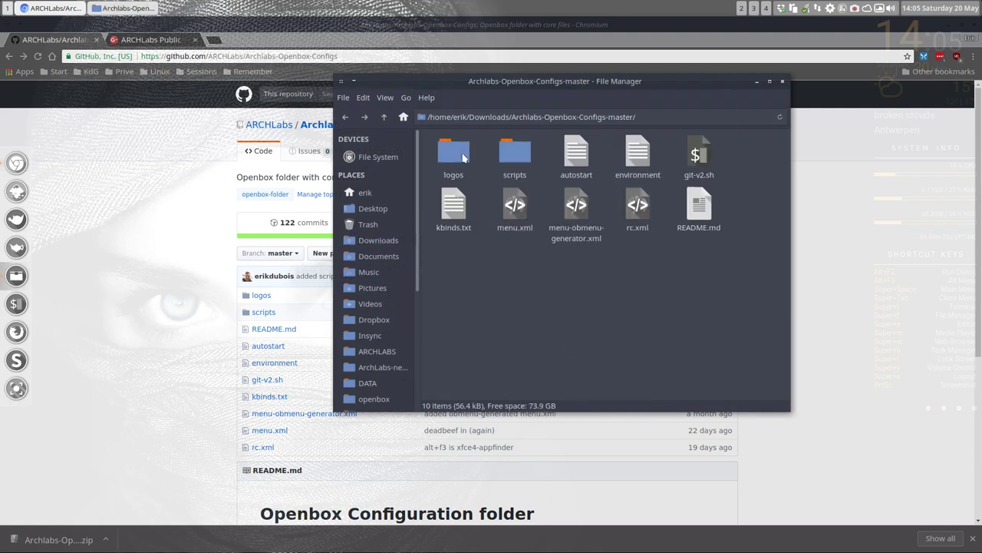
pyautogui.doubleClick(520, 156)
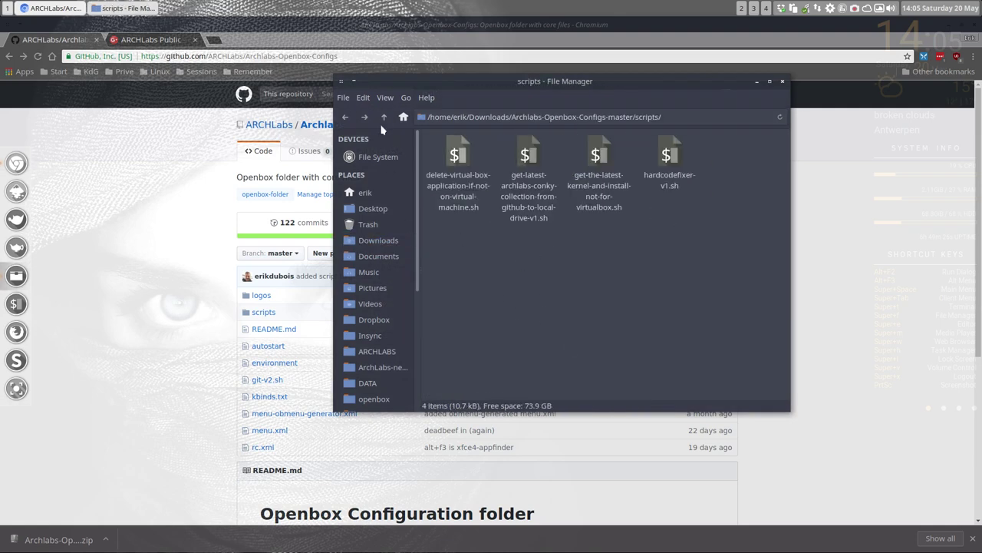
# - Go up to the extracted Archlabs-Openbox-Configs-master folder, open ~/.config/openbox in a new tab and compare the two folders
pyautogui.click(384, 117)
pyautogui.click(554, 302)
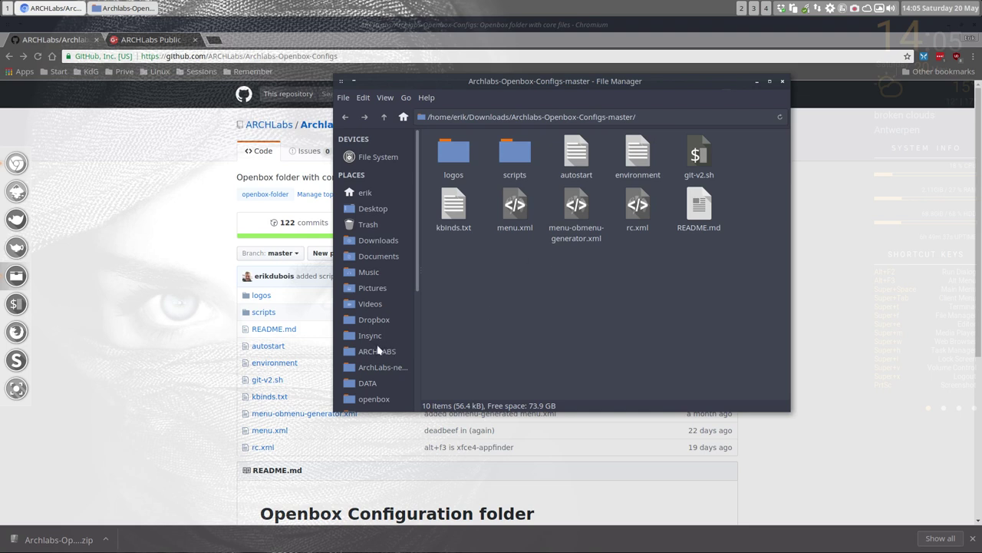
pyautogui.scroll(-3, 378, 349)
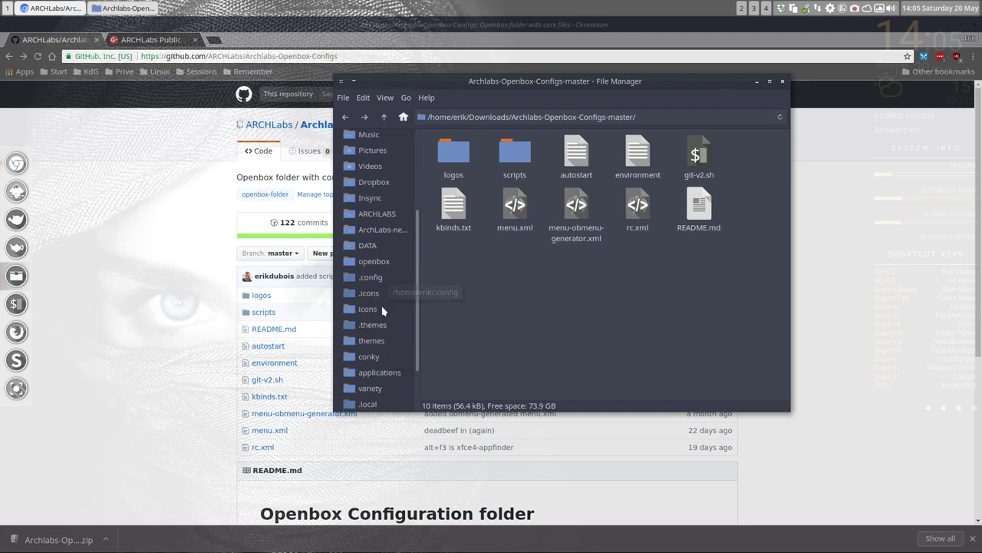
pyautogui.rightClick(384, 264)
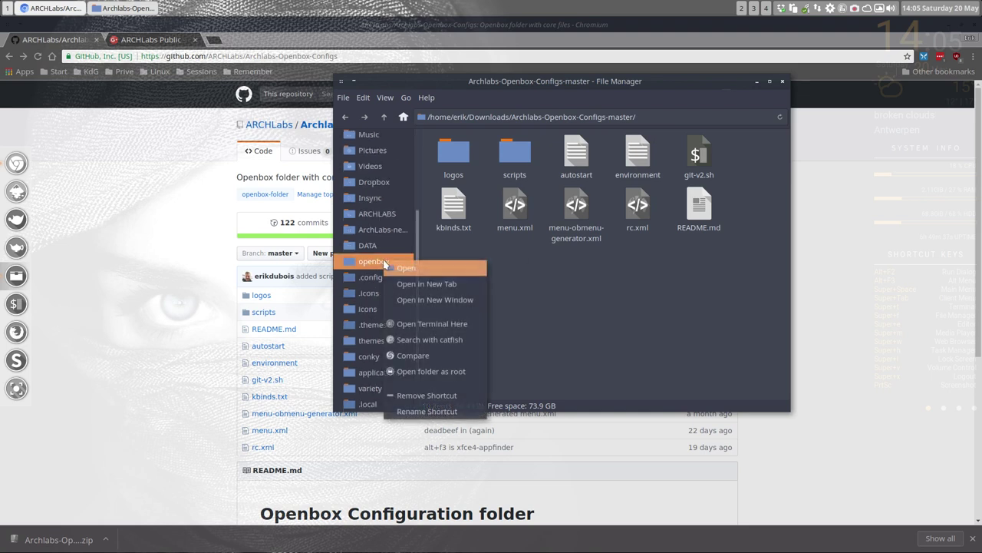
pyautogui.click(441, 284)
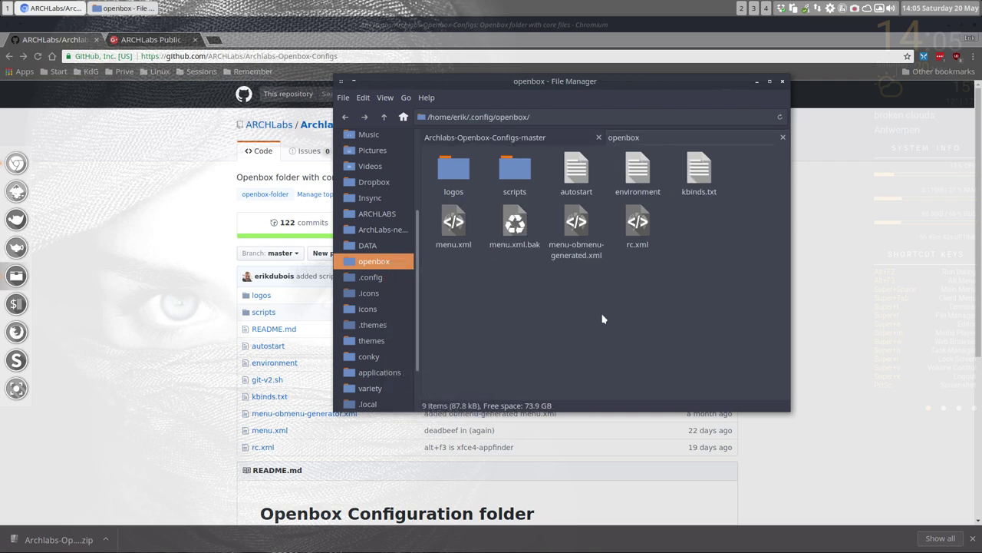
pyautogui.moveTo(469, 117); pyautogui.dragTo(528, 117)
pyautogui.click(524, 138)
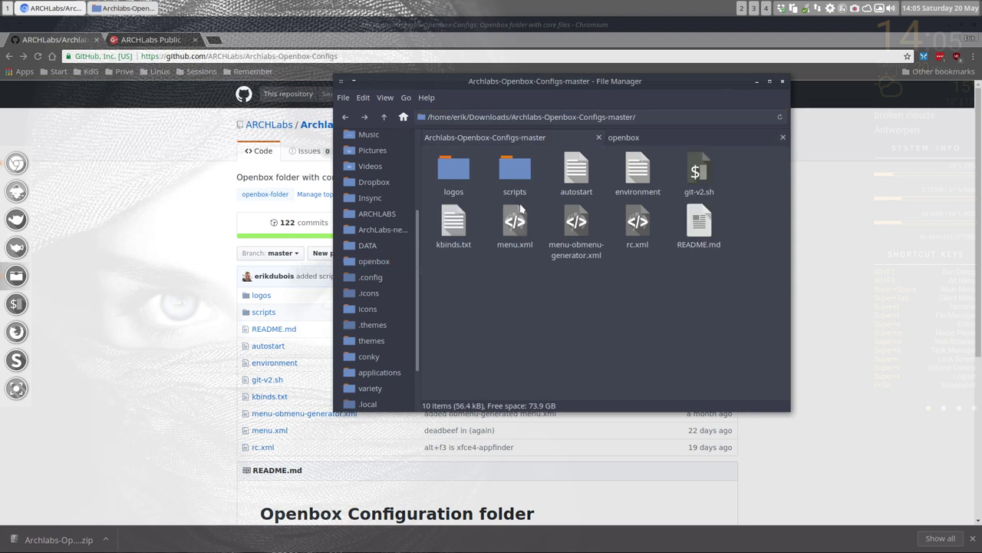
pyautogui.click(628, 138)
pyautogui.click(542, 139)
pyautogui.click(659, 139)
pyautogui.click(559, 144)
# - Copy get-latest-archlabs-conky-collection-from-github-to-local-drive-v1.sh from the downloaded scripts folder into ~/.config/openbox/scripts
pyautogui.click(515, 173)
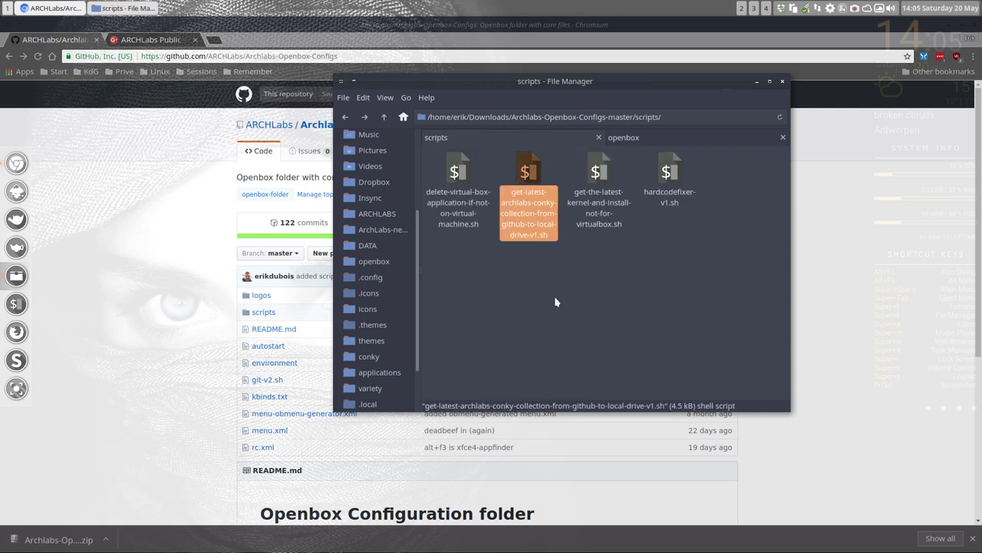
pyautogui.hotkey('ctrl', 'c')
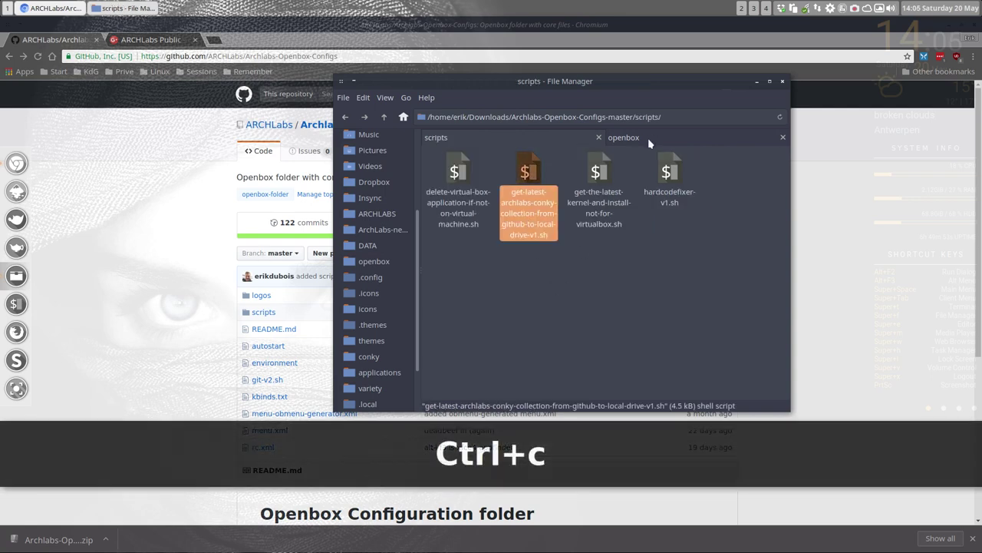
pyautogui.click(645, 139)
pyautogui.doubleClick(565, 170)
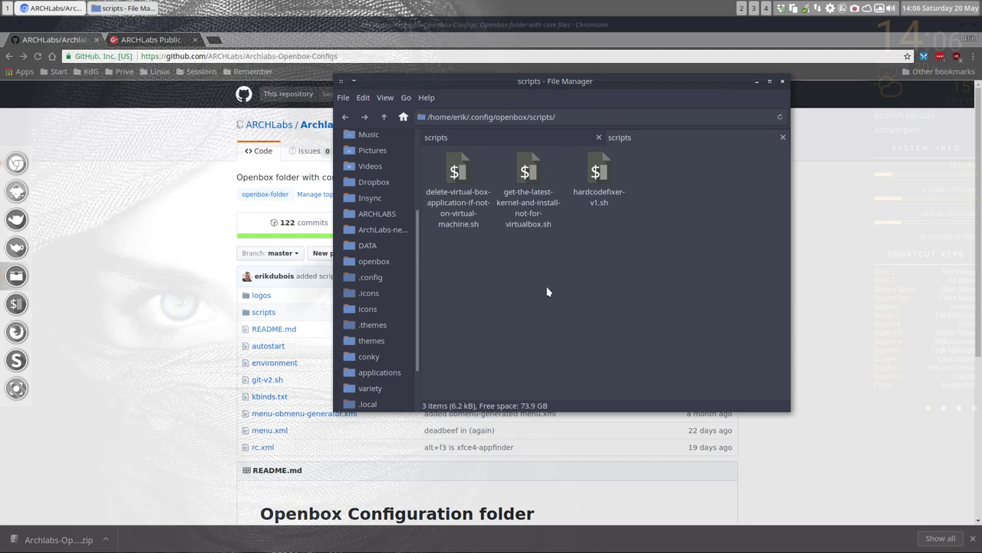
pyautogui.hotkey('ctrl', 'v')
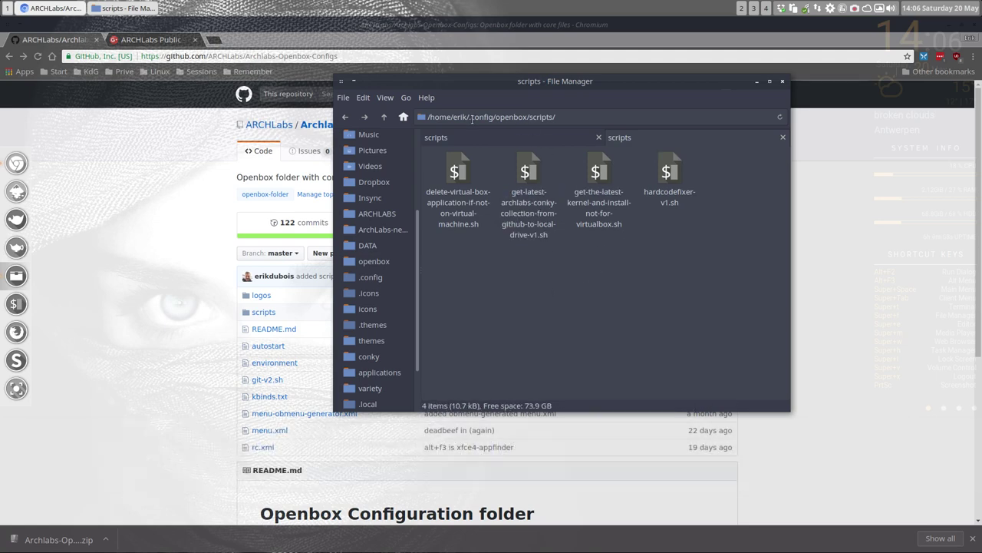
pyautogui.moveTo(471, 117); pyautogui.dragTo(562, 115)
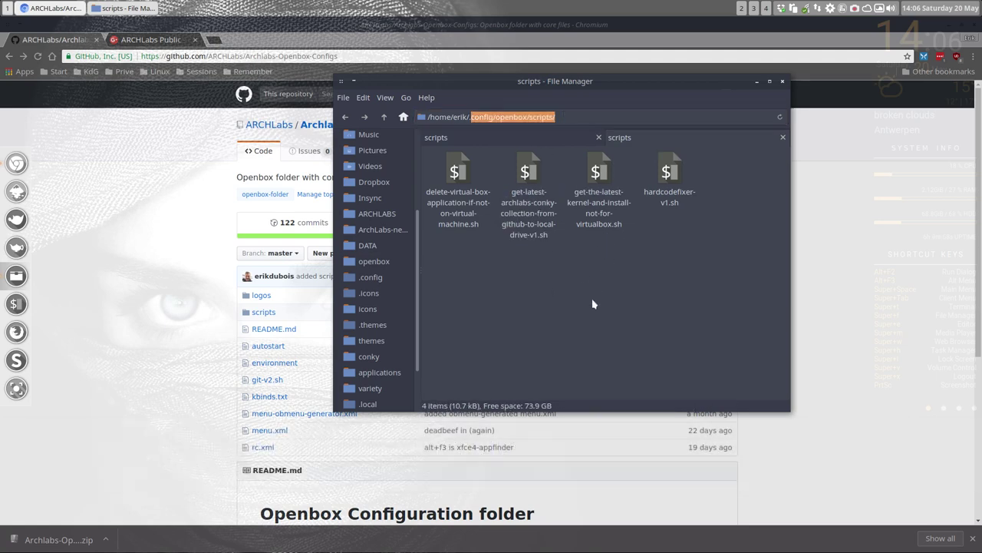
pyautogui.click(529, 173)
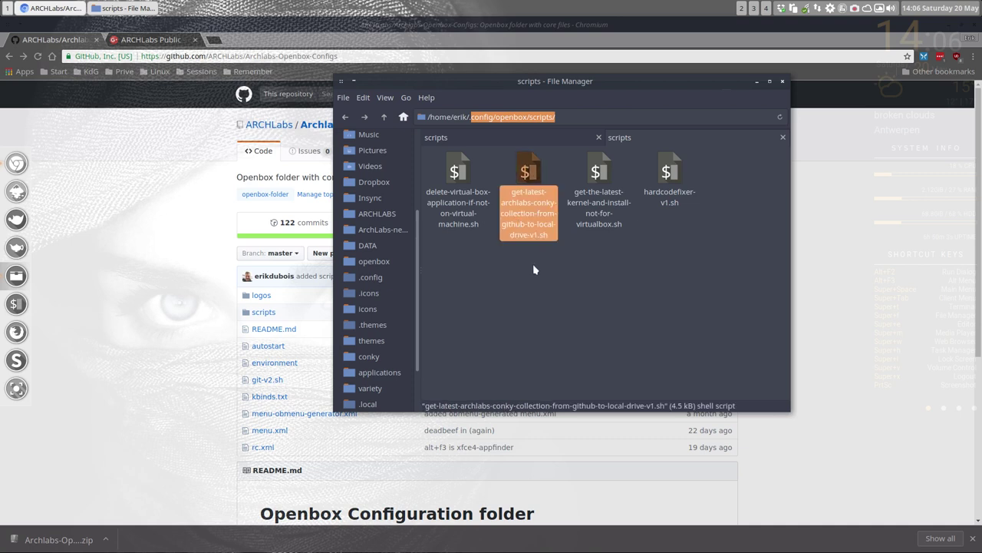
pyautogui.click(534, 269)
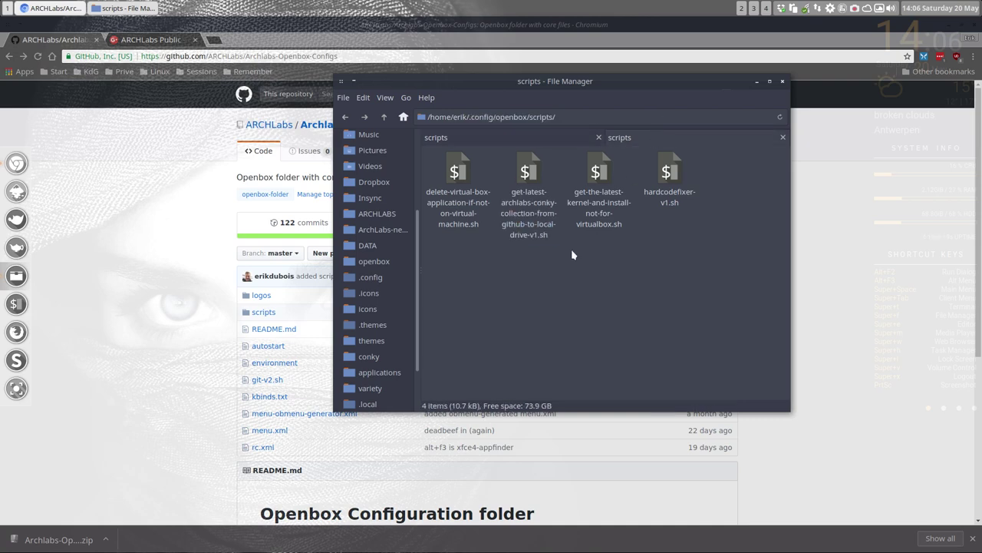
# - Open a terminal in ~/.config/openbox/scripts and clear the browser and file manager windows off the desktop
pyautogui.rightClick(559, 291)
pyautogui.click(637, 360)
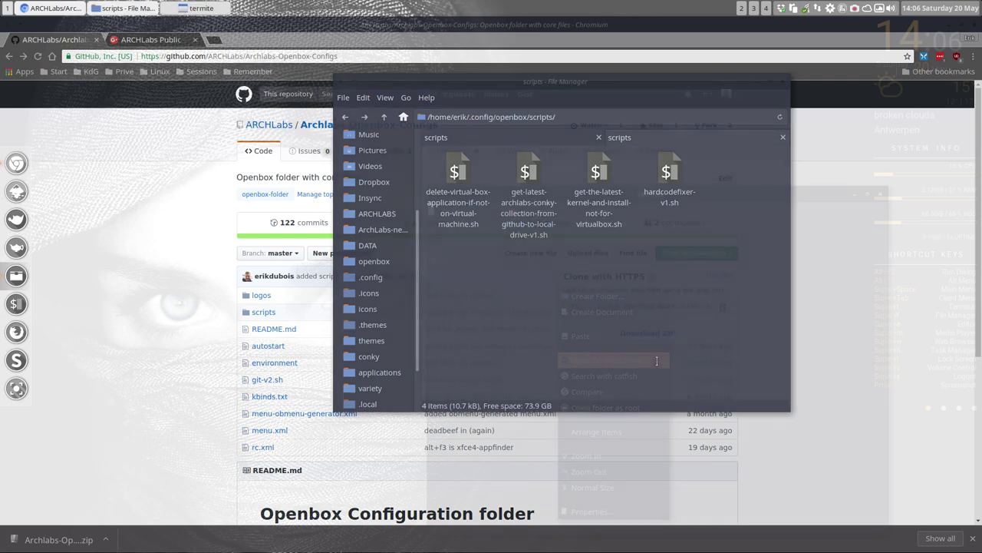
pyautogui.click(945, 24)
pyautogui.click(770, 81)
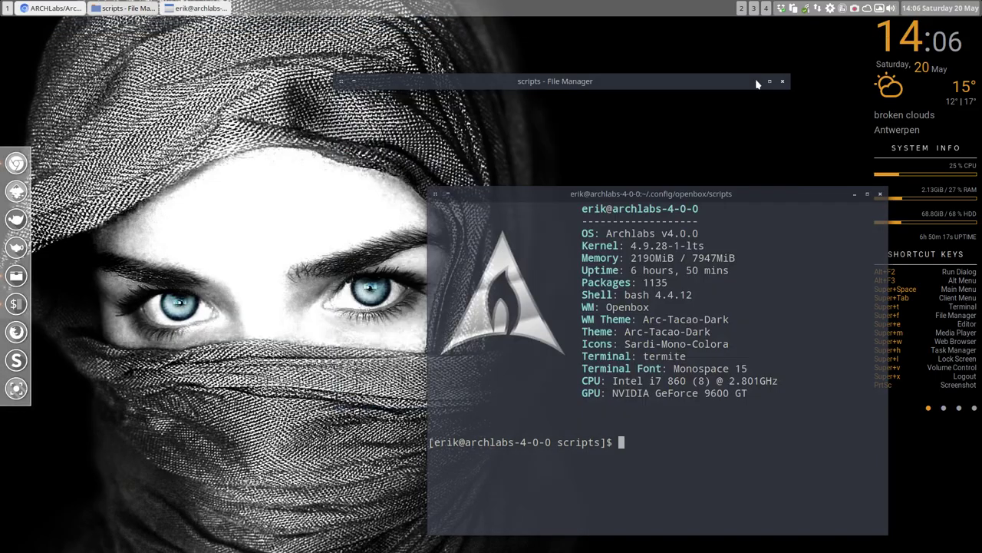
pyautogui.moveTo(614, 193); pyautogui.dragTo(441, 42)
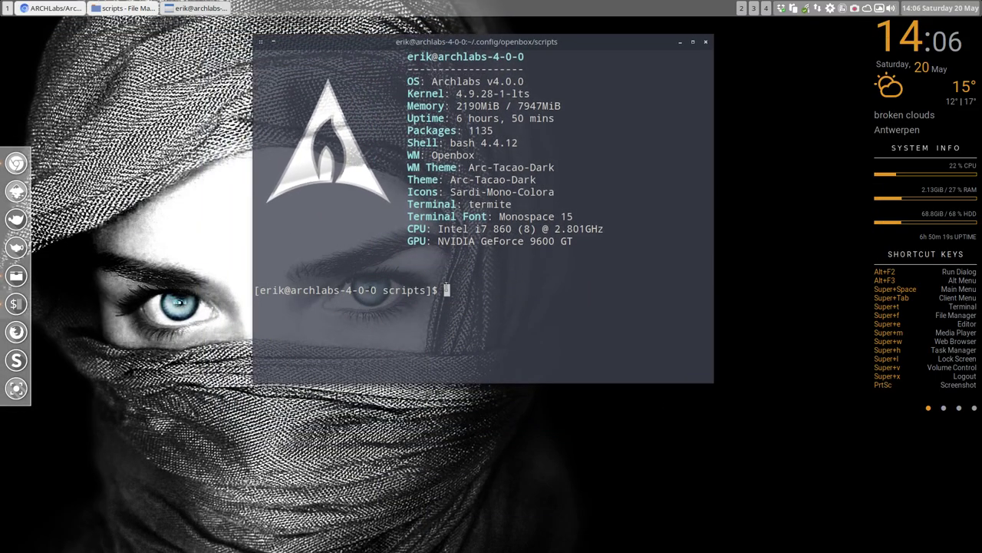
# - Run ./get-latest-archlabs-conky-collection-from-github-to-local-drive-v1.sh in the terminal
pyautogui.write('./')
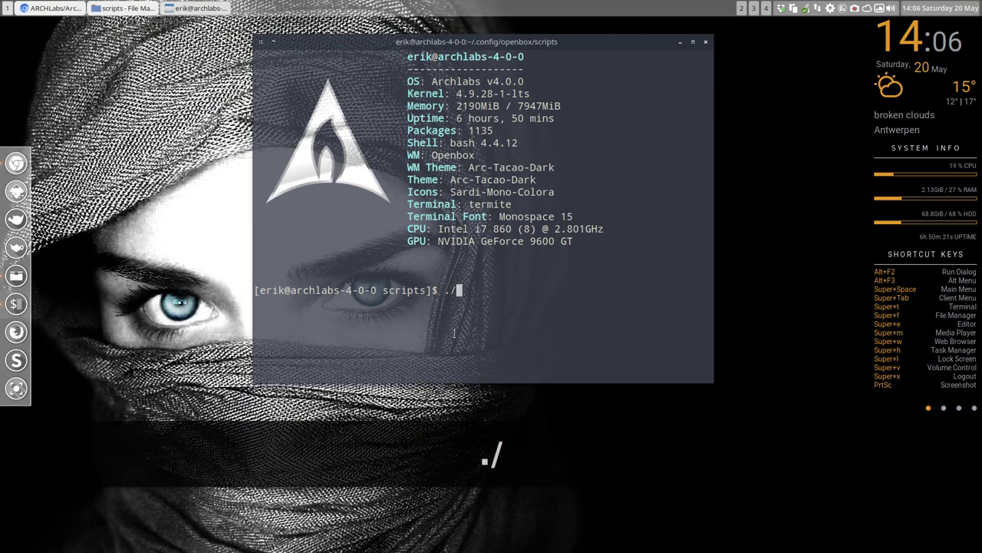
pyautogui.press('Tab')
pyautogui.press('Tab')
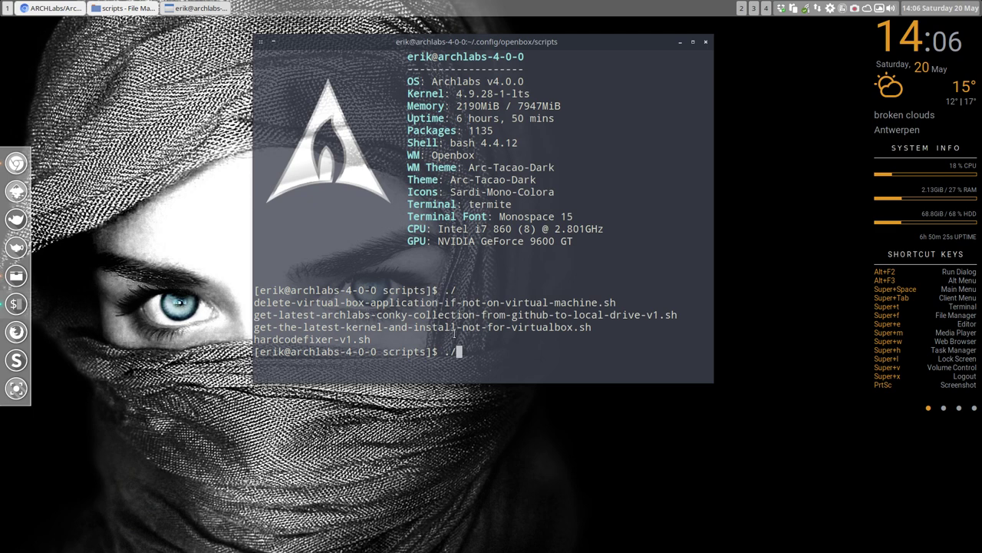
pyautogui.write('get')
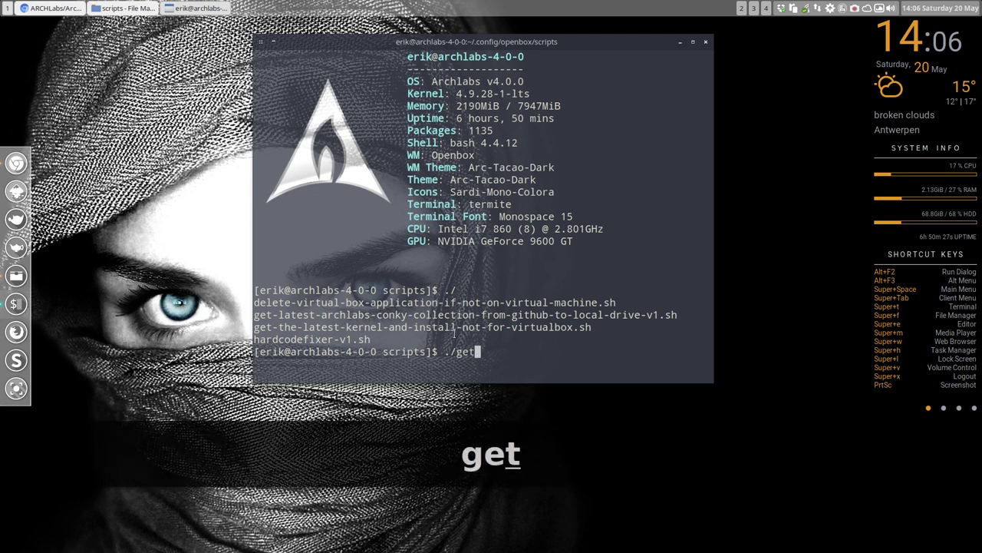
pyautogui.write('-l')
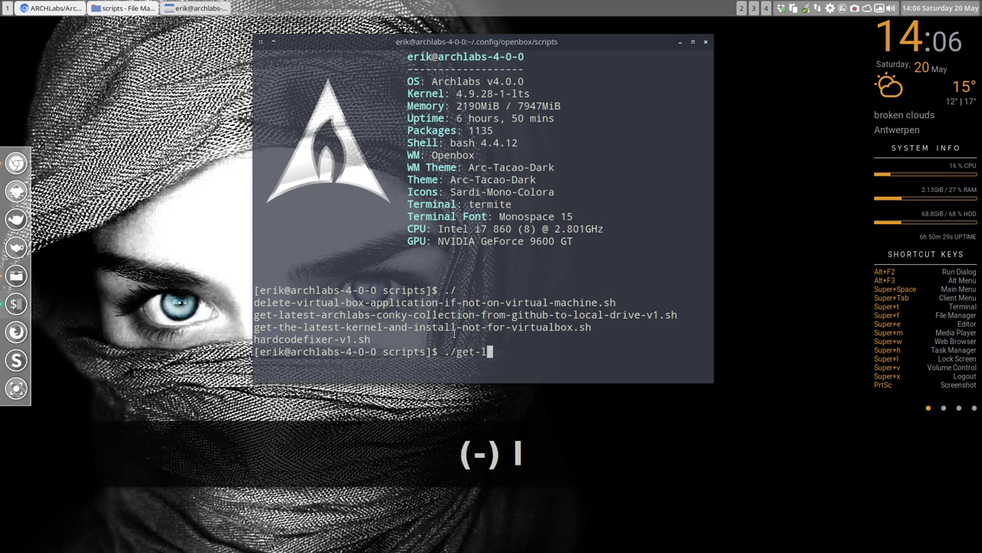
pyautogui.press('Tab')
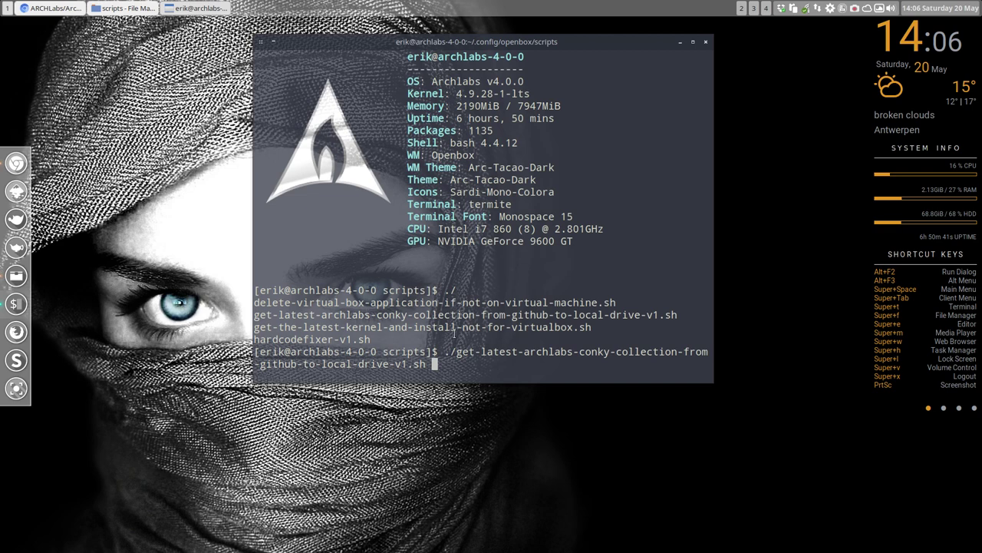
pyautogui.press('Return')
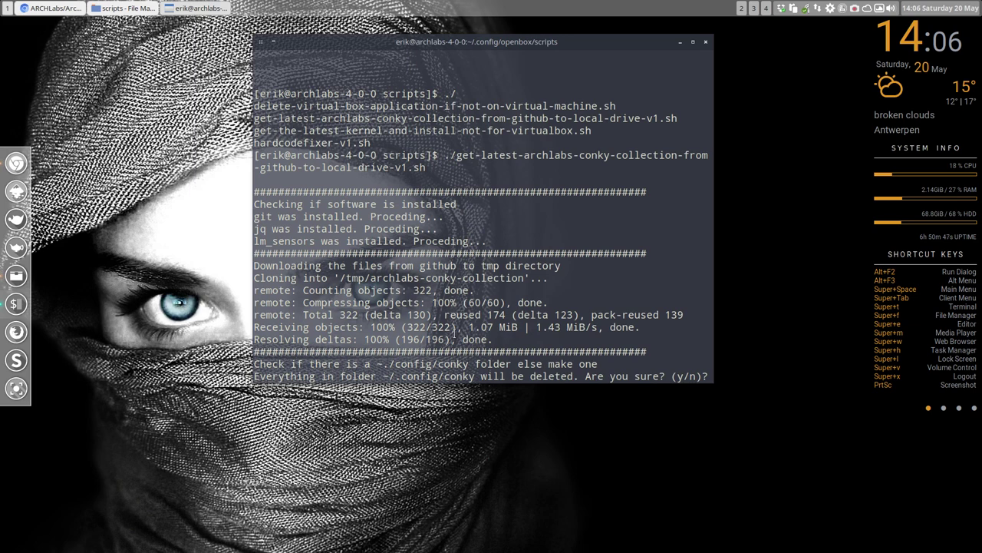
# - Review the script's output, answer y to deleting everything in ~/.config/conky, and close the terminal after the script ends
pyautogui.moveTo(346, 277); pyautogui.dragTo(440, 277)
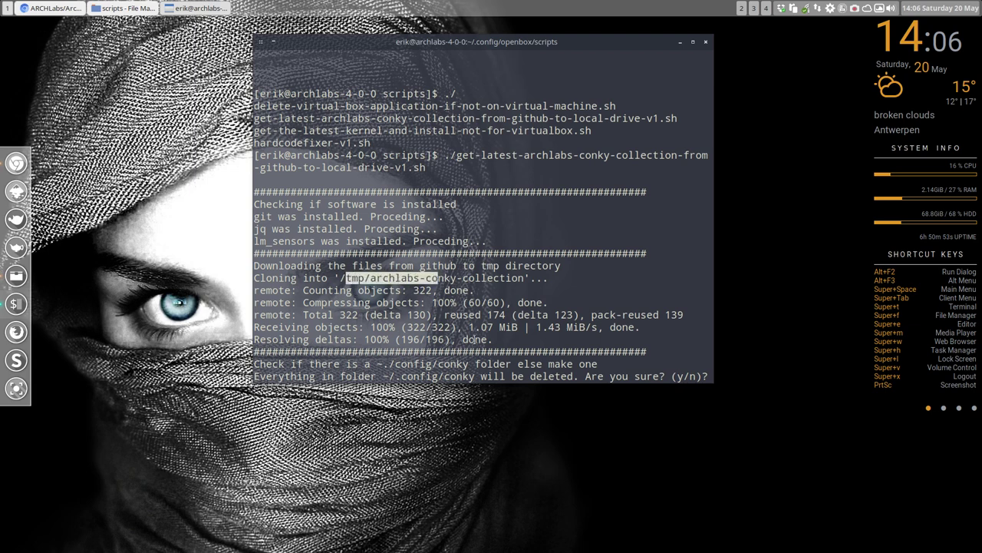
pyautogui.moveTo(486, 241); pyautogui.dragTo(253, 212)
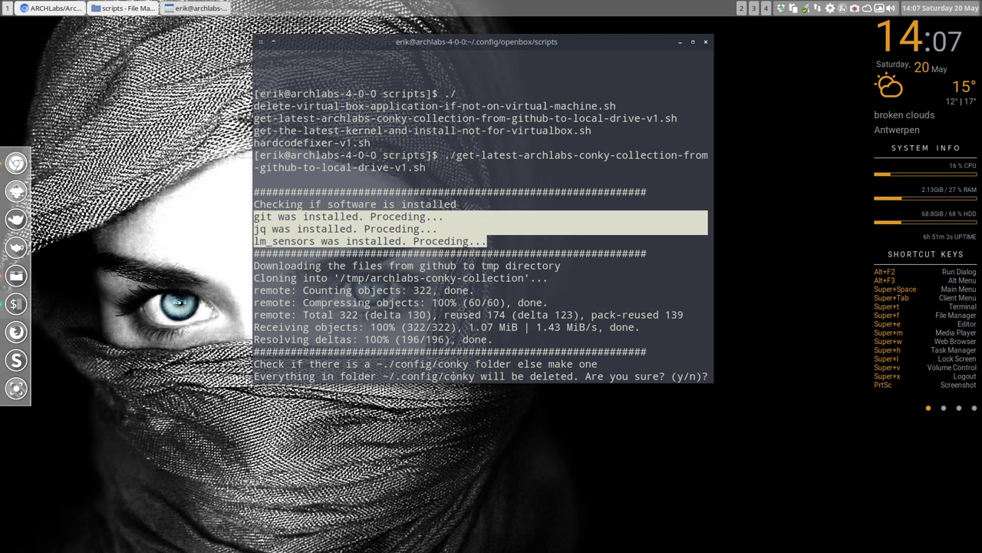
pyautogui.click(642, 366)
pyautogui.write('y')
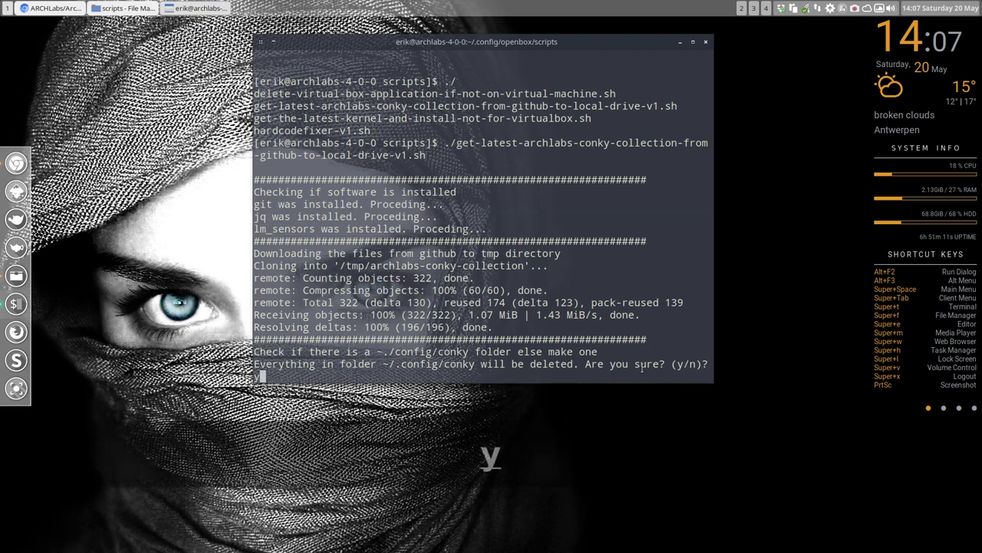
pyautogui.press('Return')
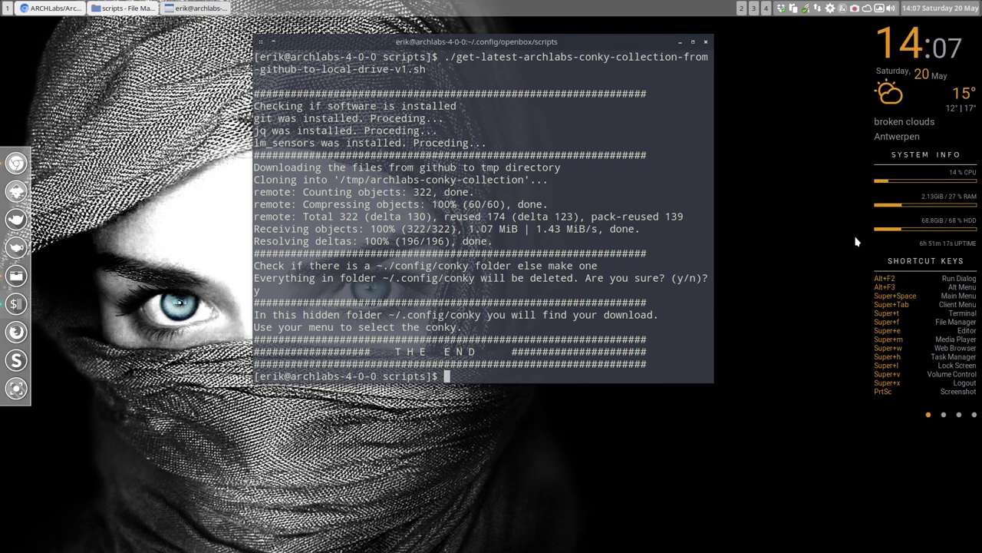
pyautogui.click(706, 44)
# - Open the ~/.config/conky folder in an enlarged file manager window and select the five AP-Weather conkyrc files from Blue to White
pyautogui.rightClick(604, 339)
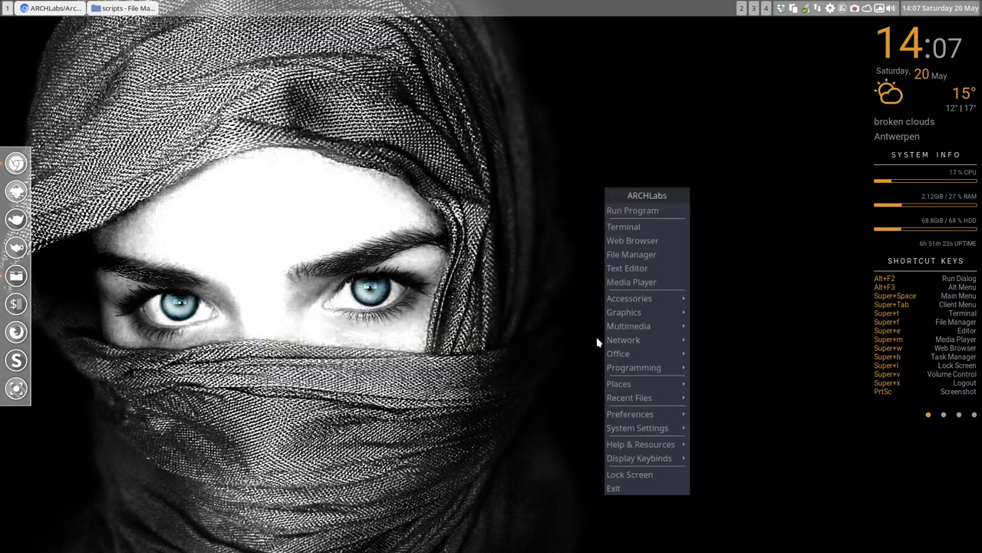
pyautogui.click(125, 8)
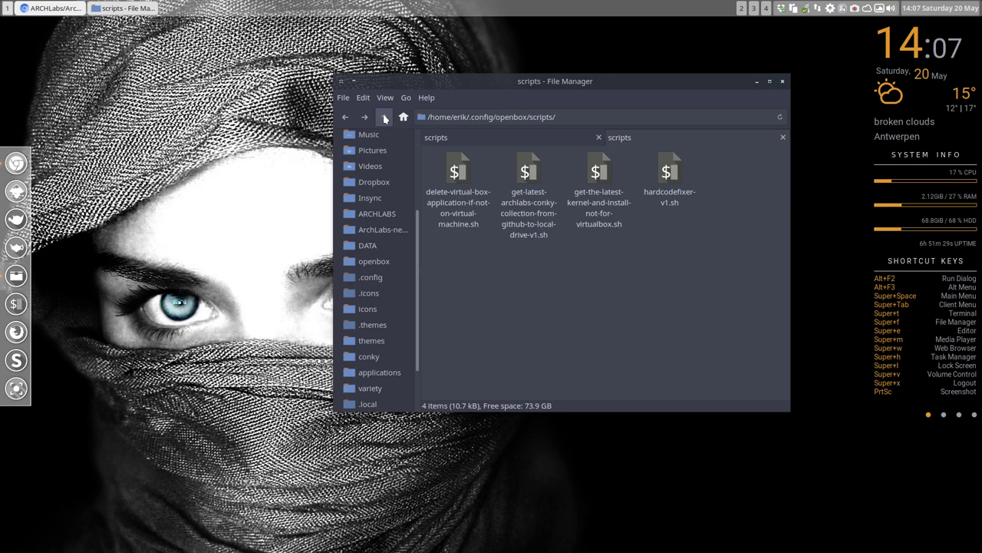
pyautogui.click(379, 372)
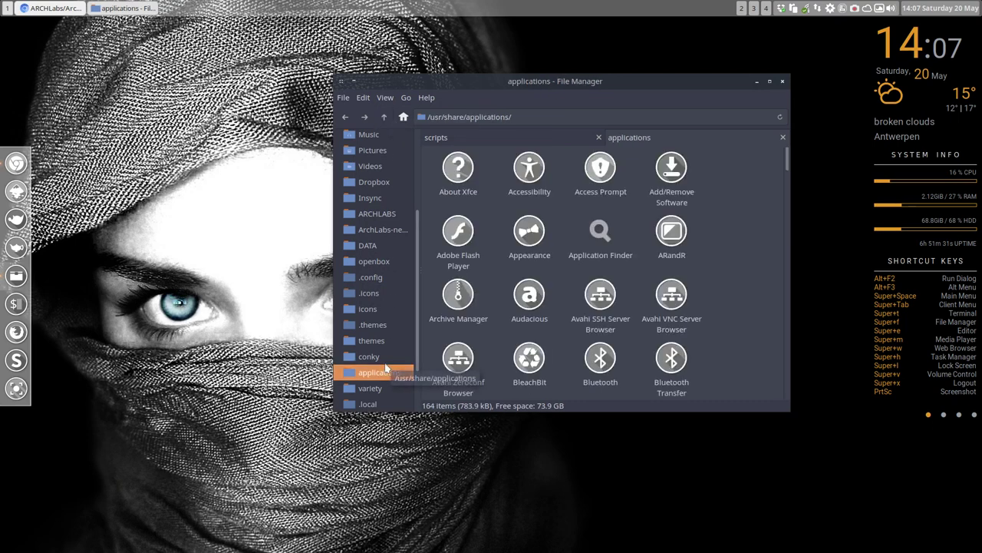
pyautogui.click(369, 356)
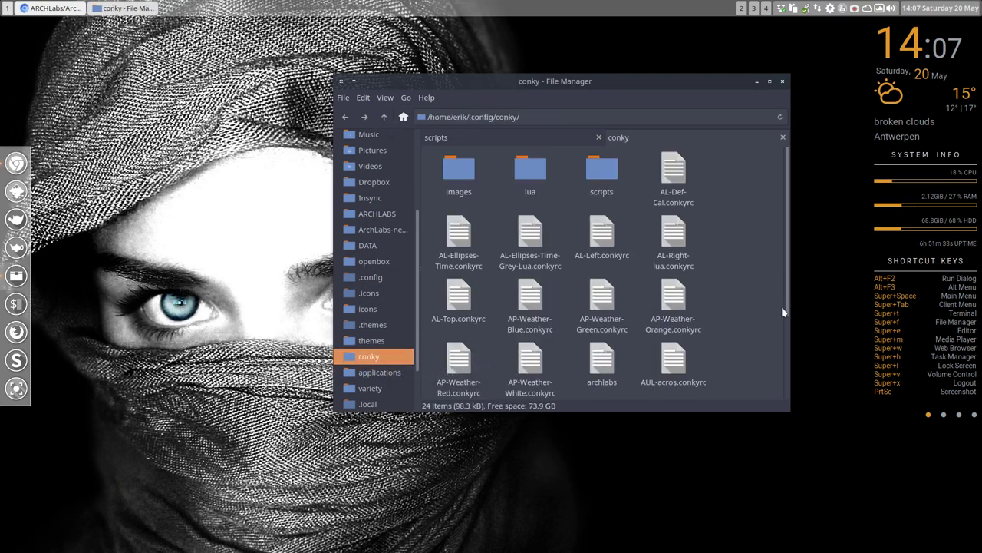
pyautogui.moveTo(783, 312); pyautogui.dragTo(827, 497)
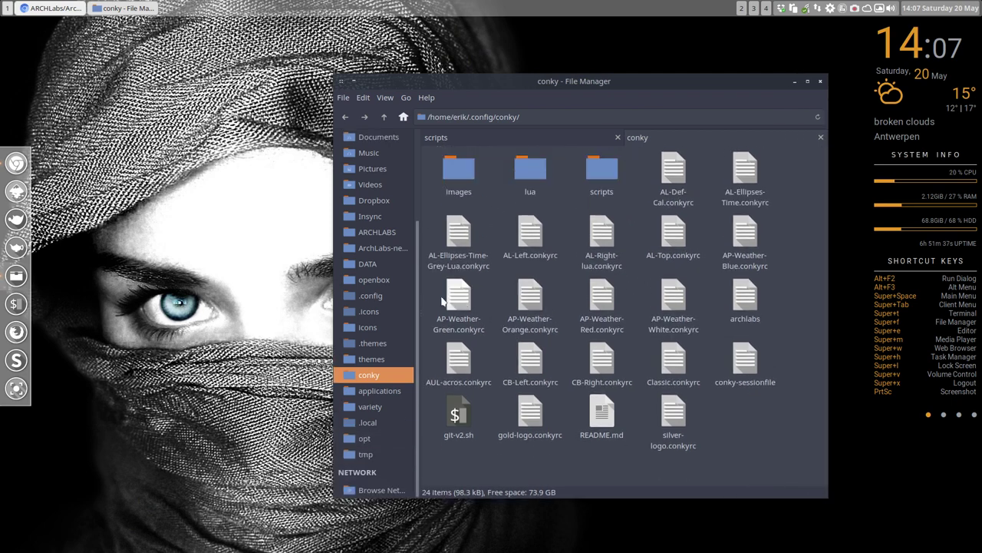
pyautogui.click(741, 236)
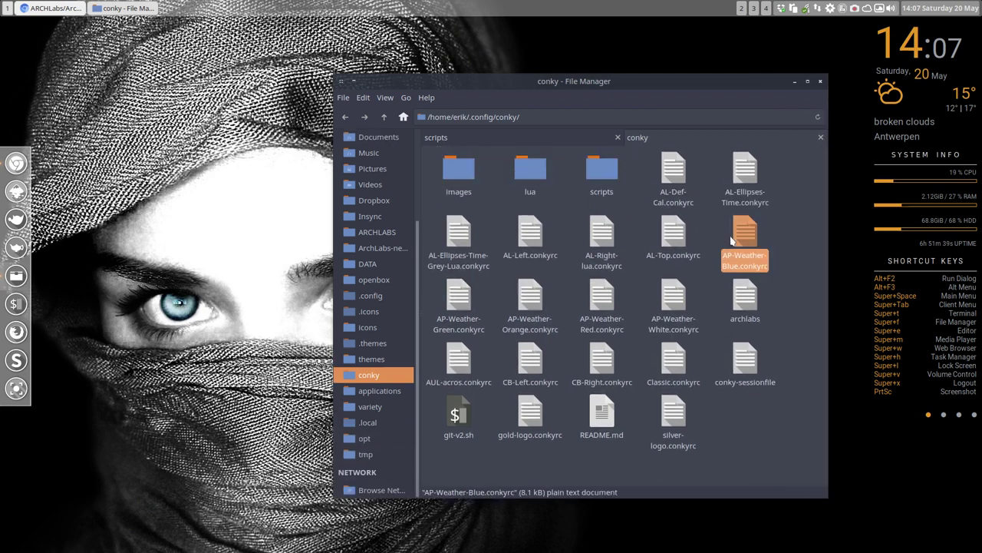
pyautogui.keyDown('shift'); pyautogui.click(675, 311); pyautogui.keyUp('shift')
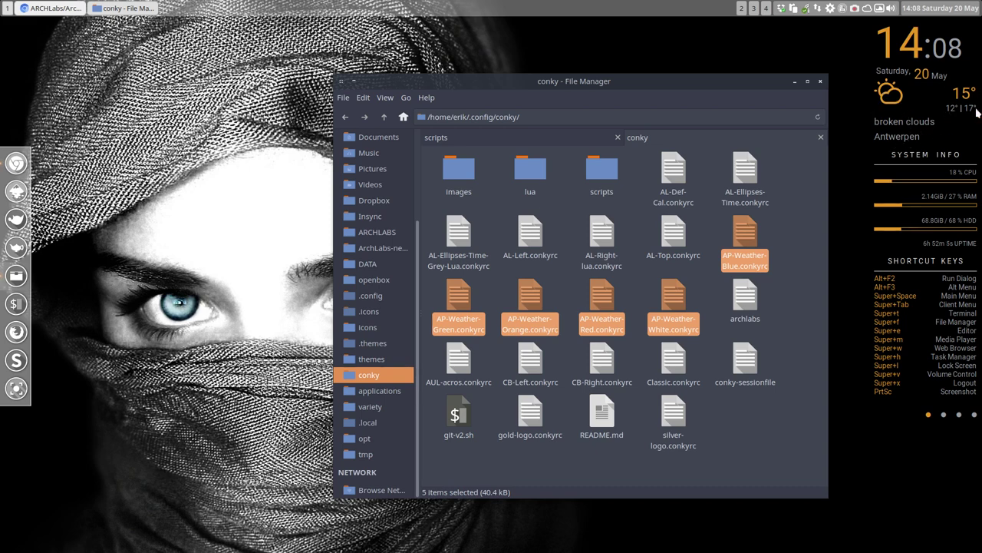
pyautogui.moveTo(651, 81); pyautogui.dragTo(578, 66)
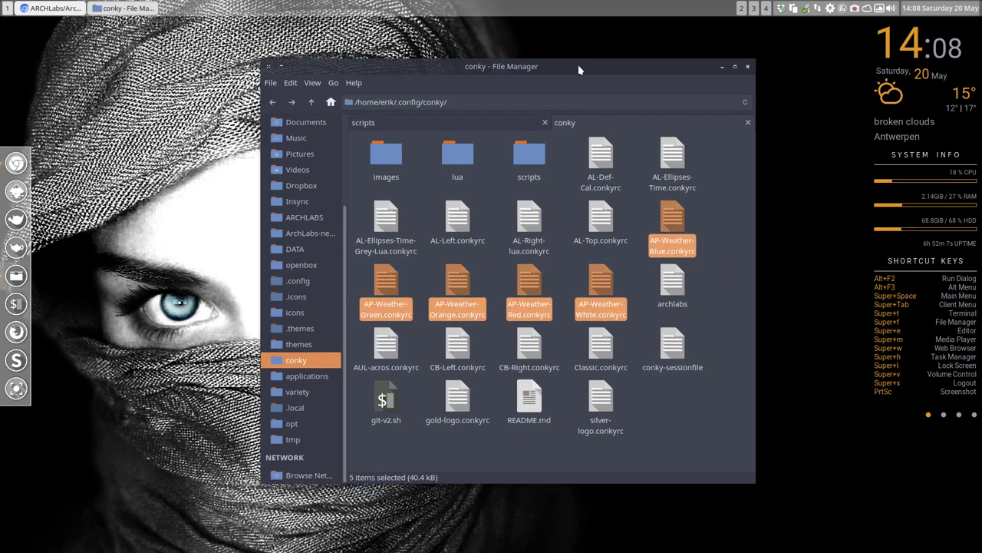